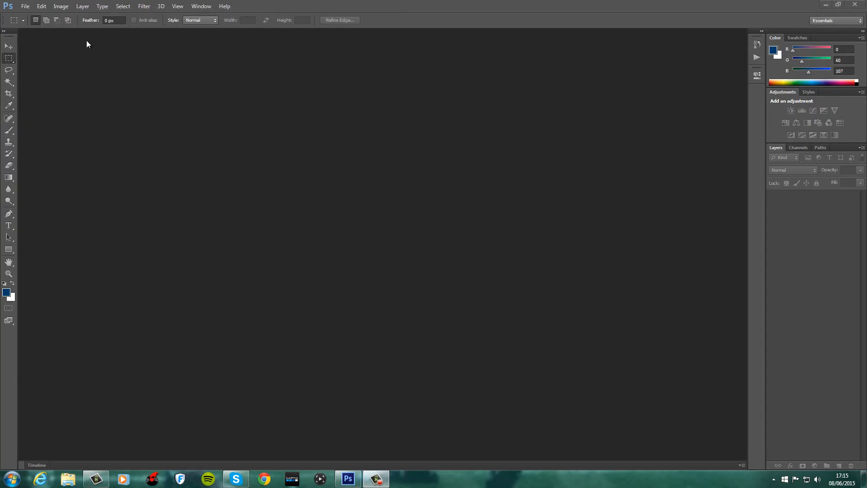
pyautogui.click(9, 45)
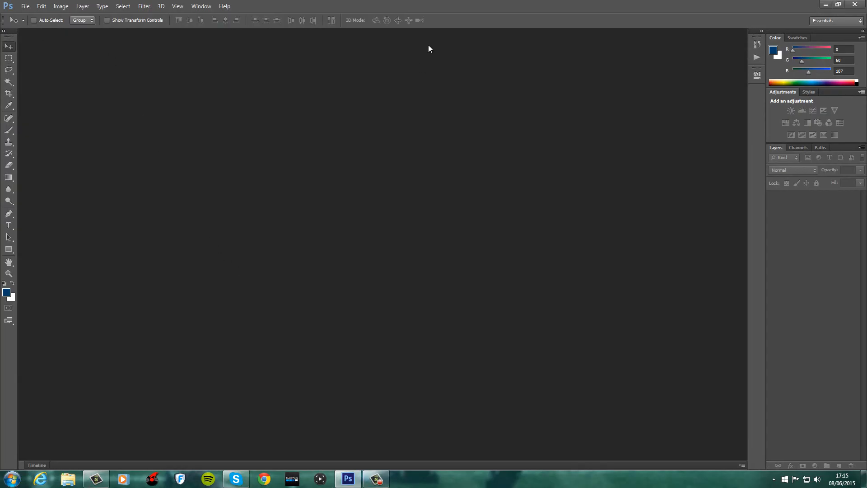
pyautogui.moveTo(422, 5); pyautogui.dragTo(436, 23)
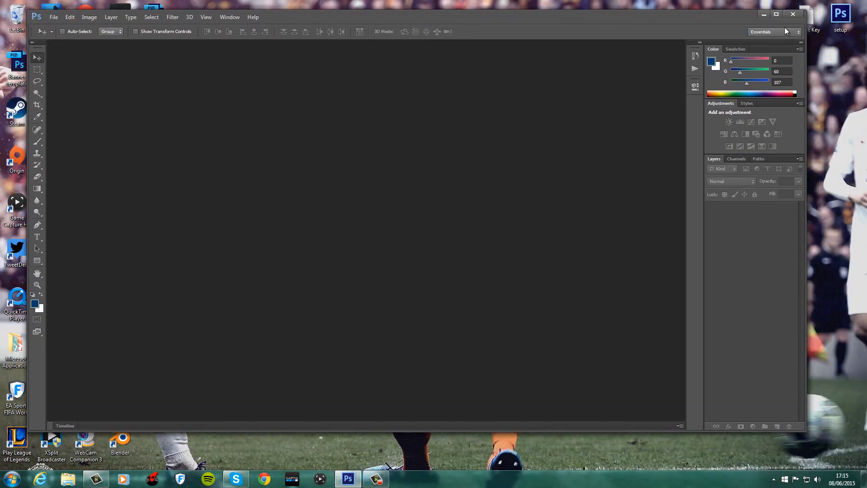
pyautogui.click(775, 14)
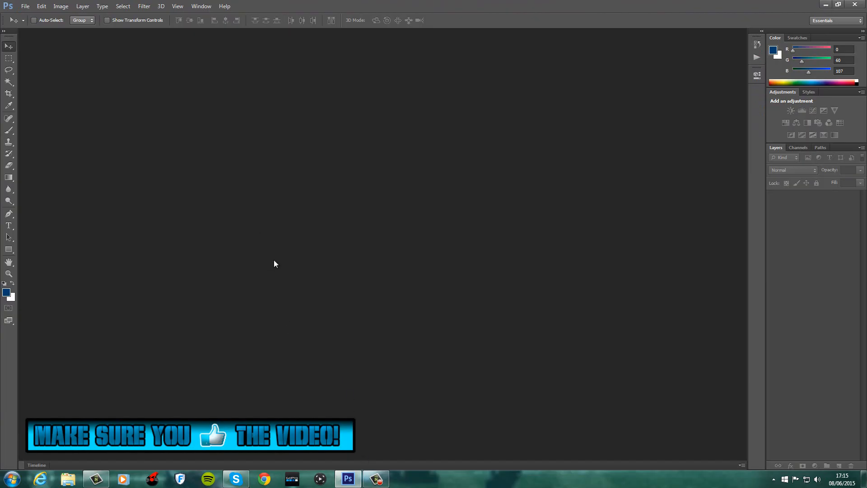
pyautogui.doubleClick(390, 9)
pyautogui.click(757, 13)
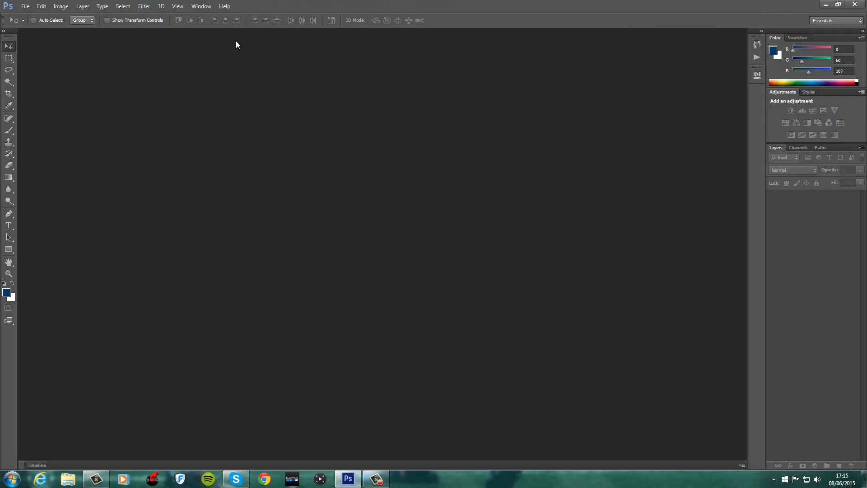
# Start a new document with a width of 1920 pixels and a height of 1080 pixels
pyautogui.click(26, 7)
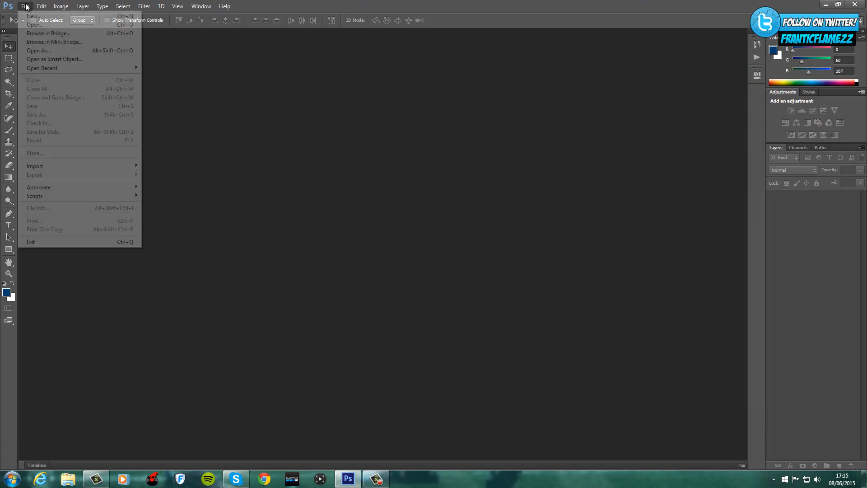
pyautogui.click(34, 16)
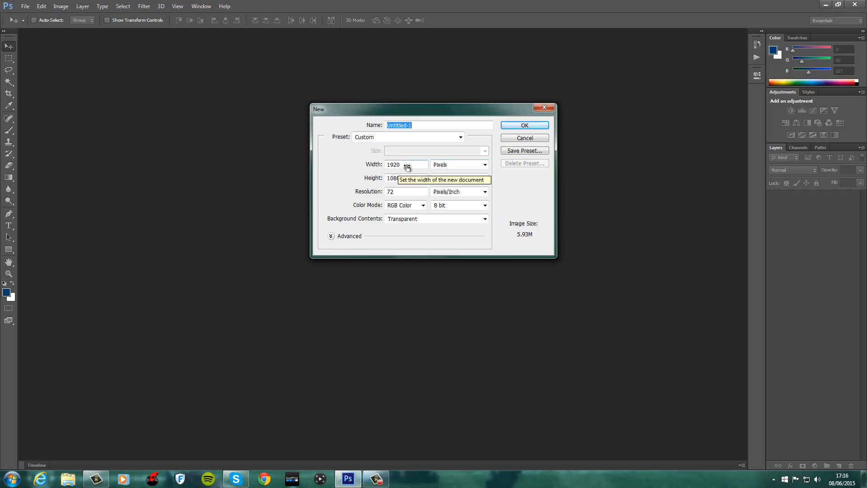
pyautogui.click(459, 165)
pyautogui.click(484, 165)
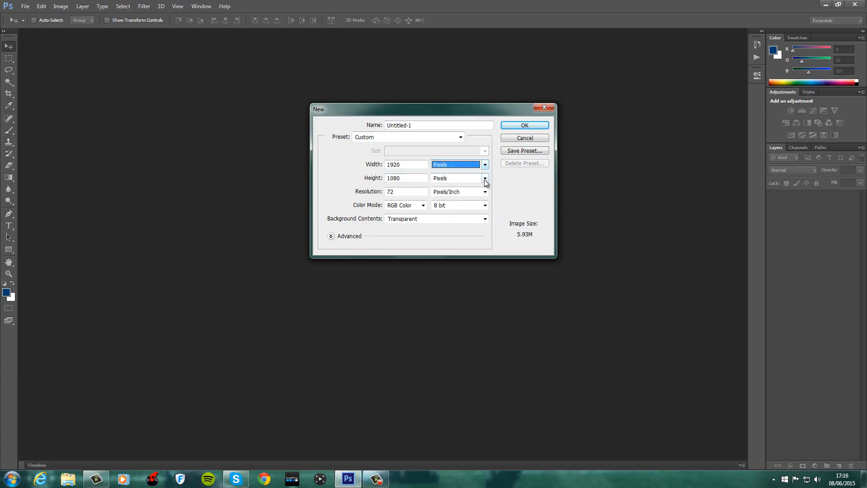
pyautogui.click(485, 178)
pyautogui.click(485, 179)
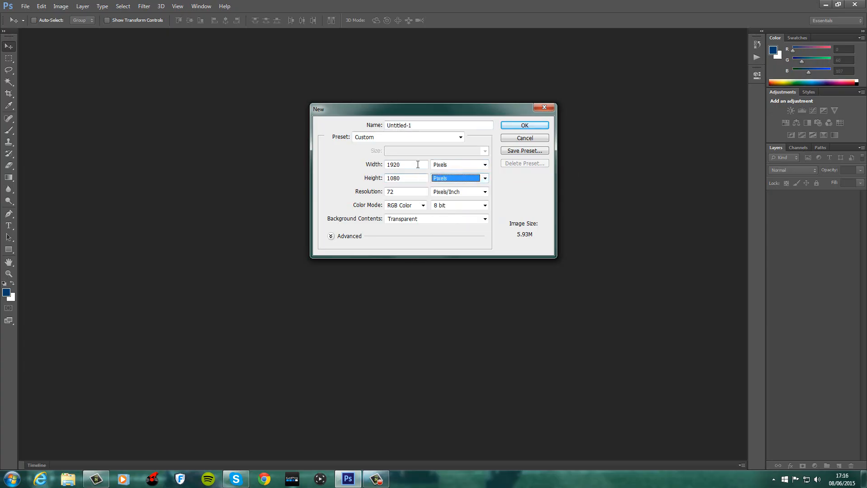
pyautogui.click(401, 164)
pyautogui.click(401, 164)
pyautogui.click(408, 180)
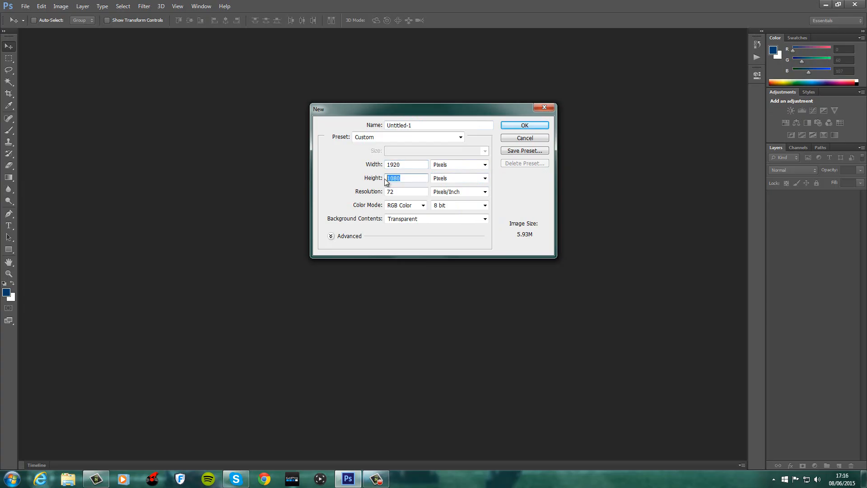
pyautogui.click(408, 180)
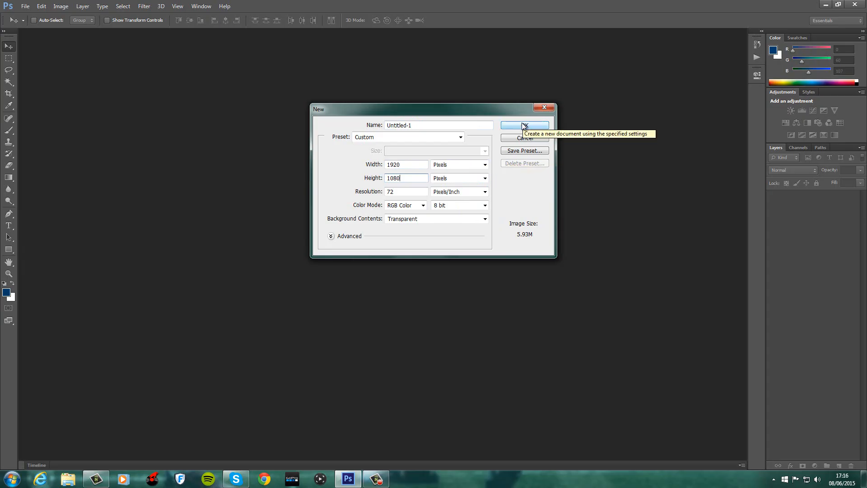
# Use RGB Color mode and transparent background contents, and create the new document
pyautogui.click(415, 206)
pyautogui.click(414, 208)
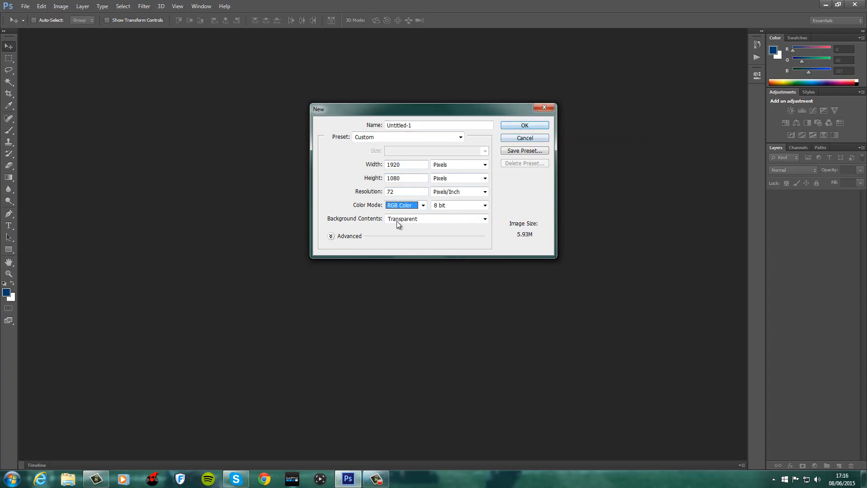
pyautogui.hotkey('shift', 'Tab')
pyautogui.hotkey('shift', 'Tab')
pyautogui.click(414, 219)
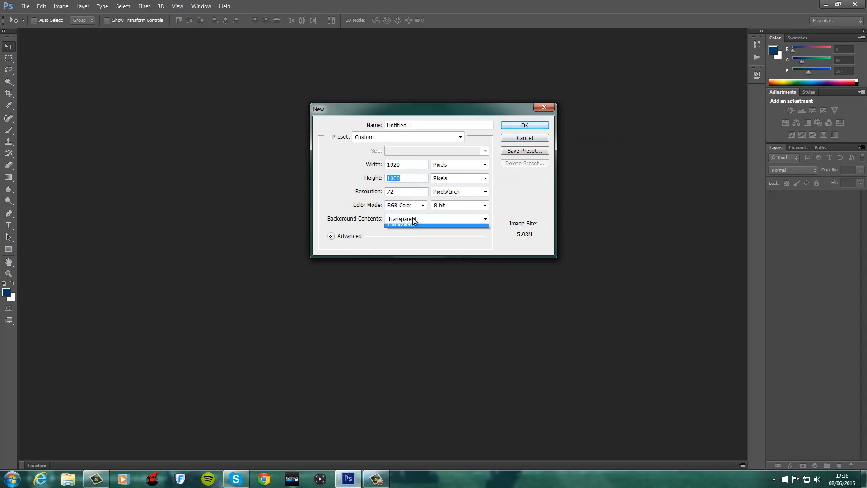
pyautogui.click(413, 221)
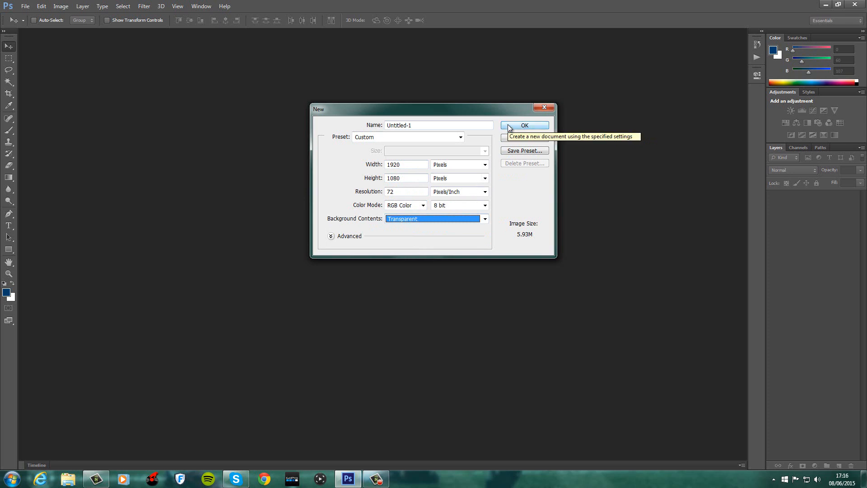
pyautogui.click(524, 126)
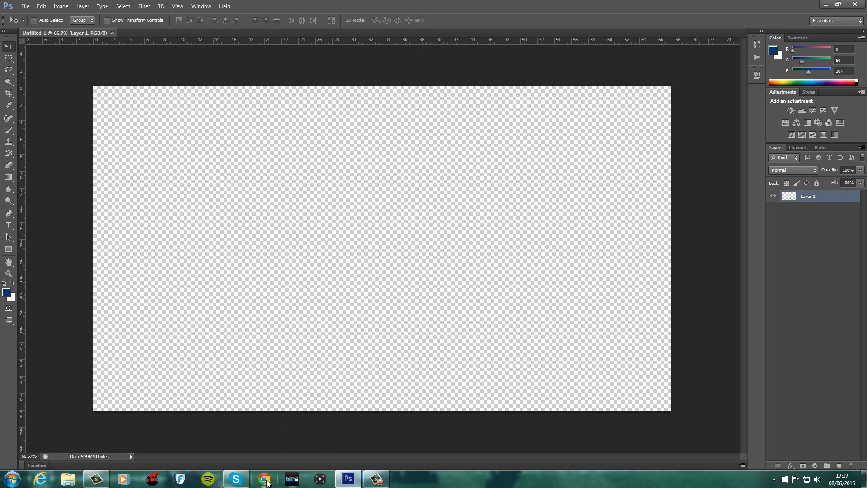
# Switch to Chrome and try to save the full-size Cove loading screen image as a PNG
pyautogui.click(265, 479)
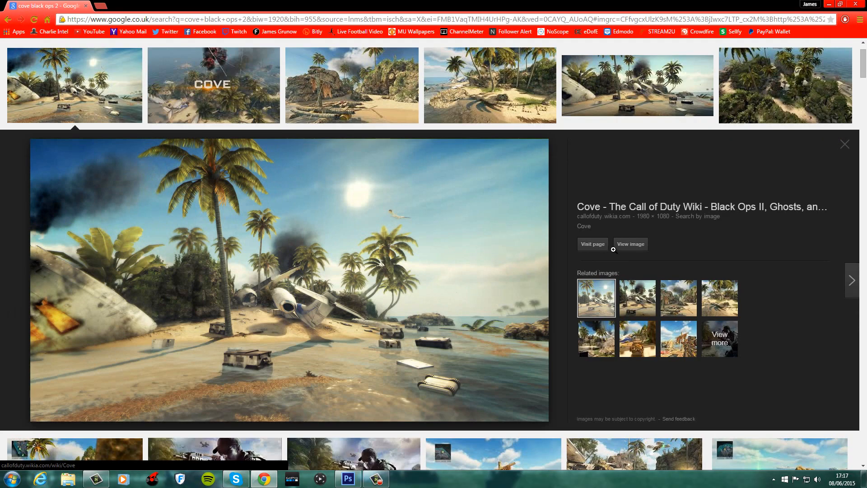
pyautogui.click(161, 143)
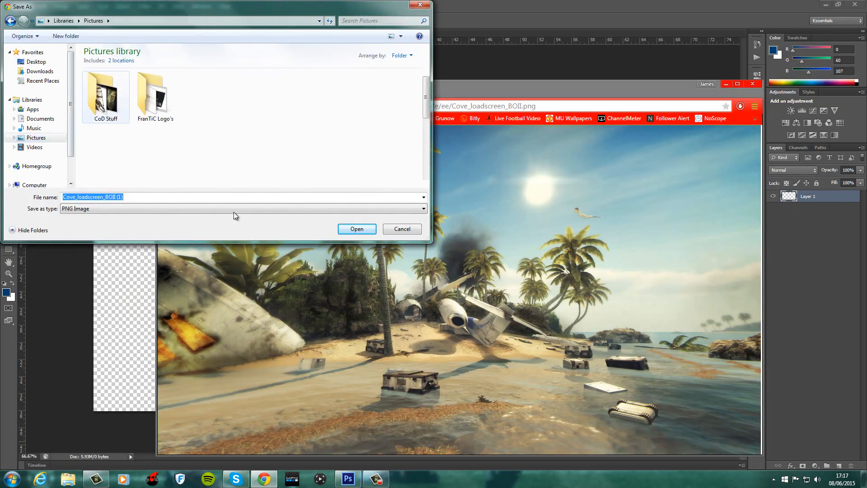
pyautogui.click(402, 229)
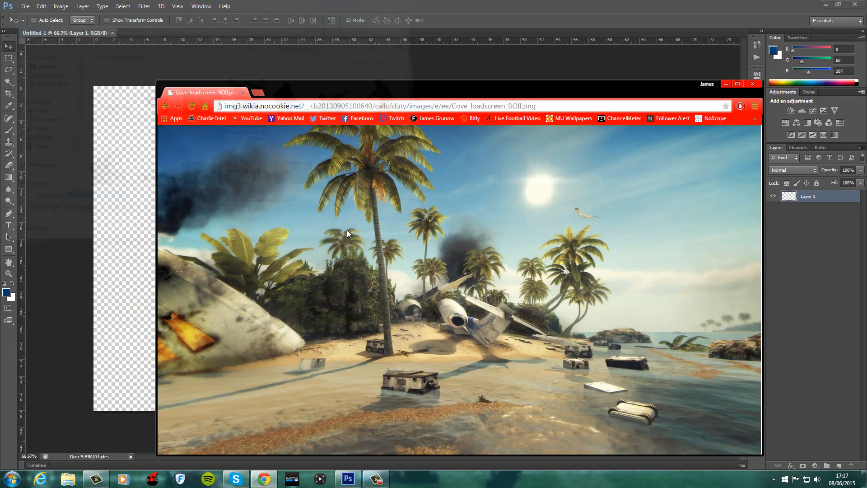
pyautogui.click(753, 84)
pyautogui.click(26, 6)
pyautogui.click(26, 17)
pyautogui.click(25, 8)
pyautogui.click(551, 126)
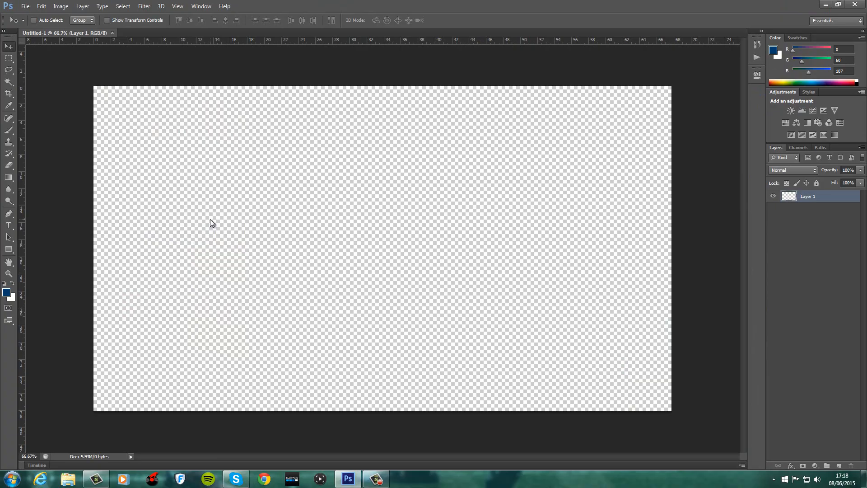
# Start opening an image file in Photoshop and browse to the CoD Stuff folder
pyautogui.click(26, 8)
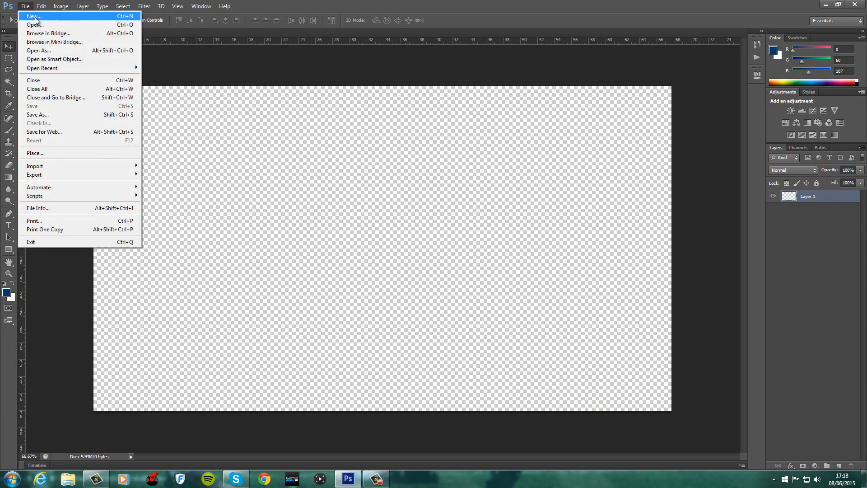
pyautogui.click(41, 25)
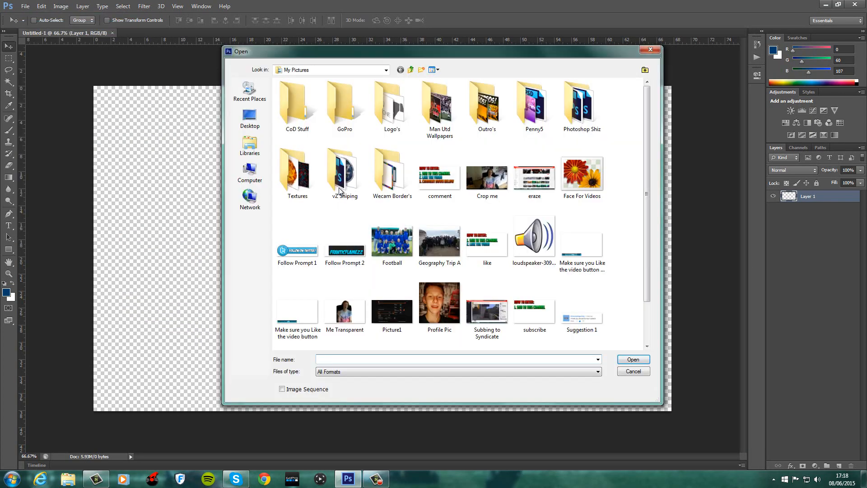
pyautogui.doubleClick(312, 119)
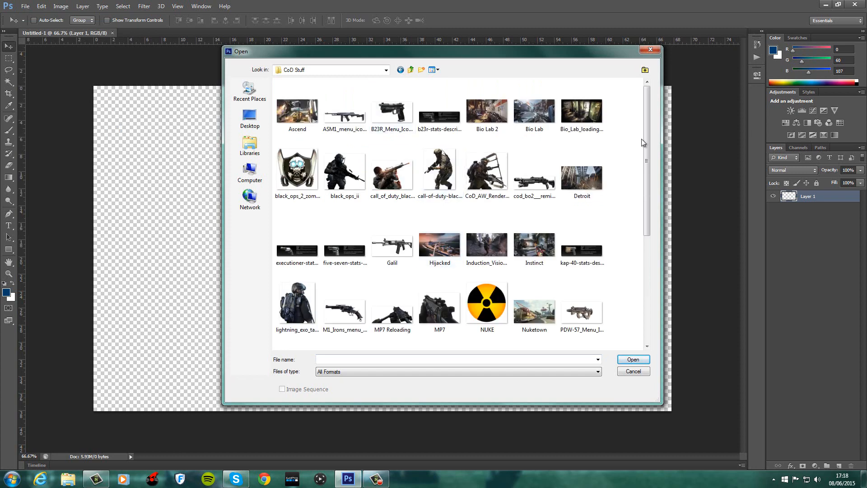
pyautogui.moveTo(650, 136)
pyautogui.mouseDown()
pyautogui.moveTo(650, 150)
pyautogui.moveTo(650, 136)
pyautogui.mouseUp()
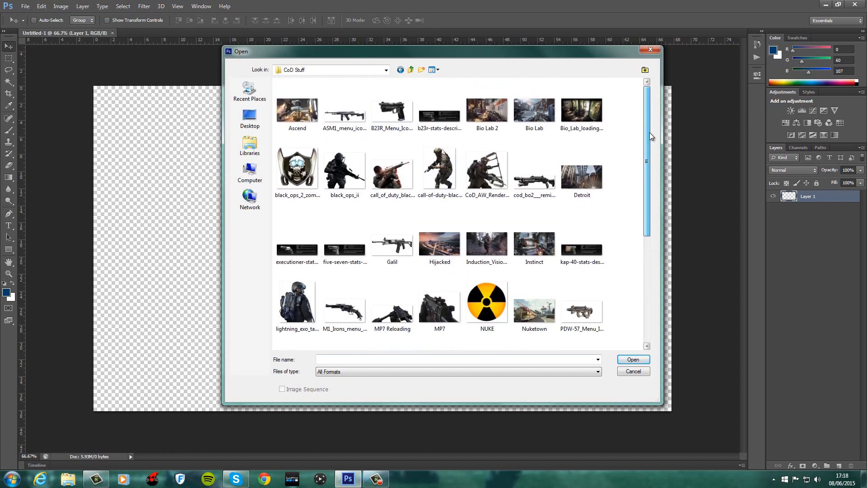
pyautogui.click(371, 359)
pyautogui.write('c')
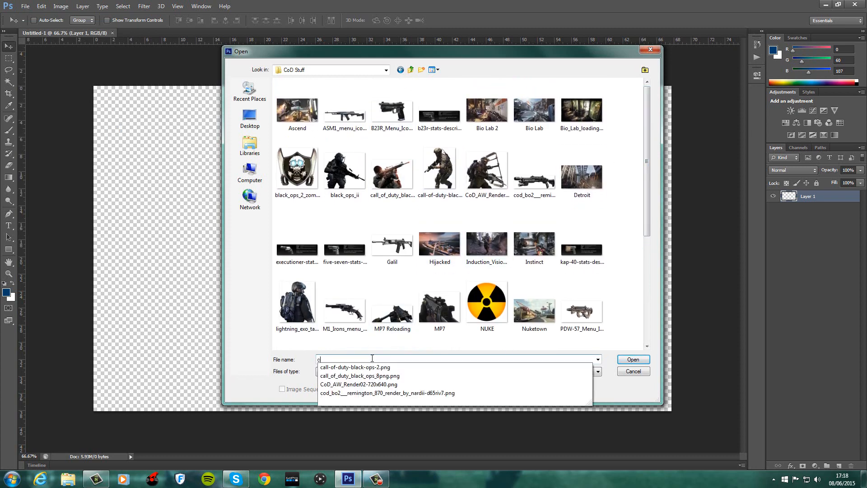
pyautogui.write('ov')
pyautogui.press('BackSpace')
pyautogui.press('BackSpace')
pyautogui.press('BackSpace')
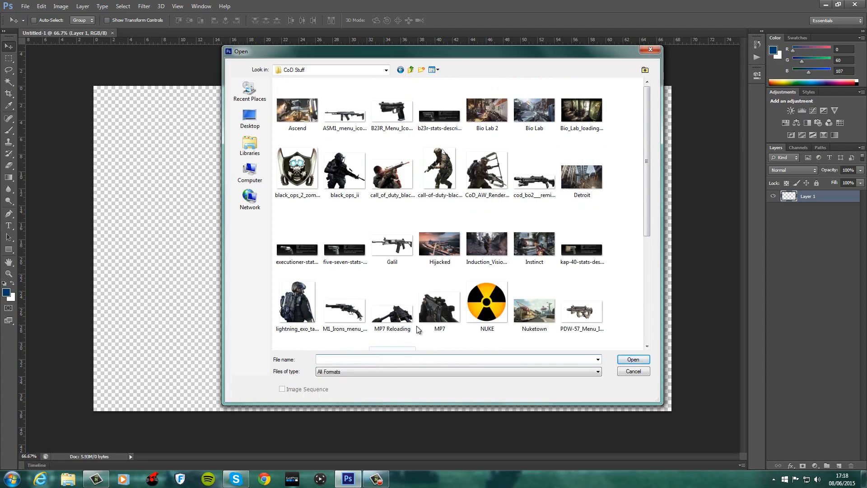
# Find and open the Plaza_Luna_interior_BOII image from the CoD Stuff folder
pyautogui.moveTo(647, 157); pyautogui.dragTo(639, 244)
pyautogui.click(433, 228)
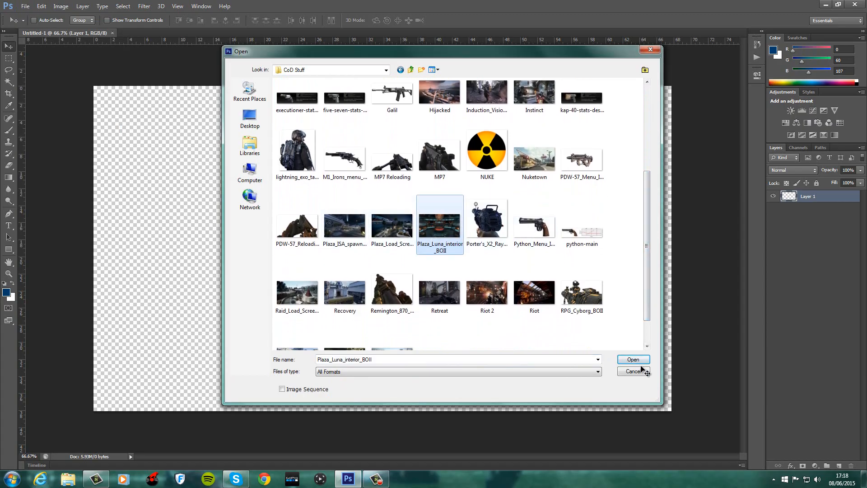
pyautogui.click(641, 361)
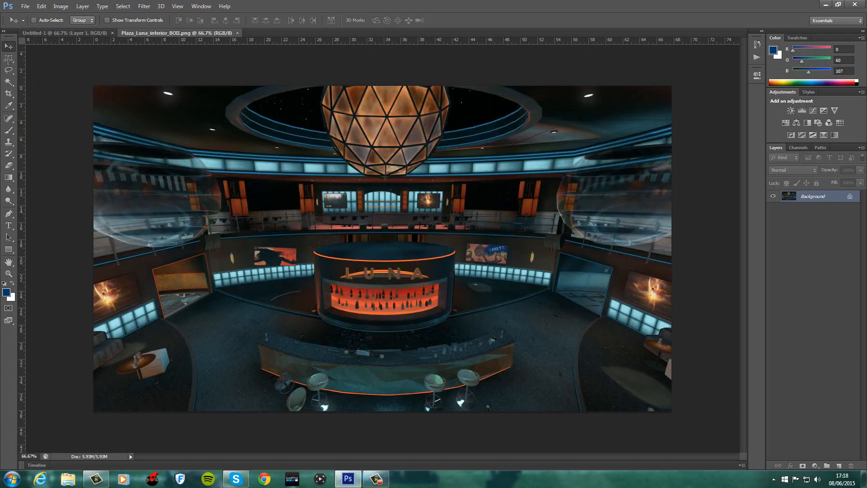
# Select the entire Plaza_Luna_interior_BOII picture with the Rectangular Marquee tool
pyautogui.click(8, 58)
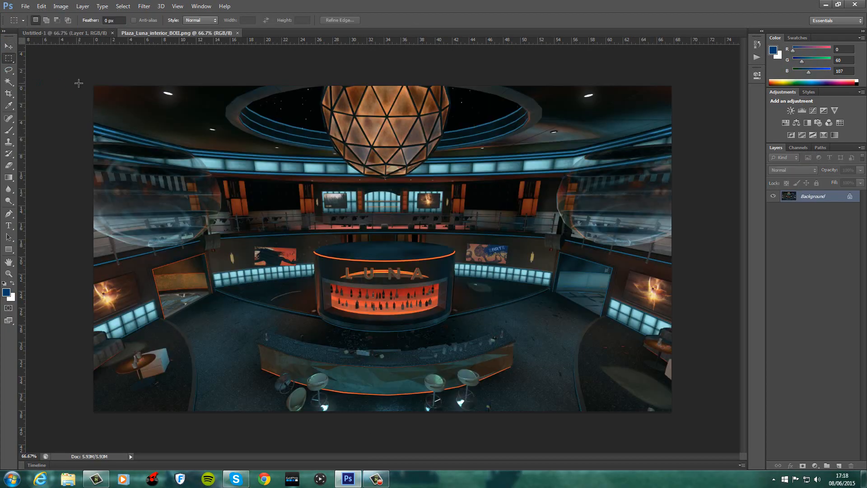
pyautogui.moveTo(95, 86); pyautogui.dragTo(641, 405)
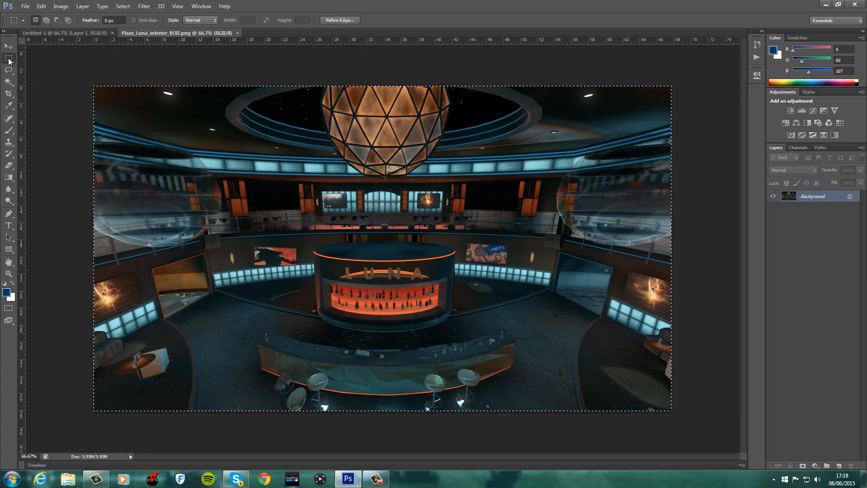
pyautogui.moveTo(84, 74); pyautogui.dragTo(674, 414)
# Float the Plaza_Luna_interior_BOII document in its own window and move the selected picture into the Untitled-1 document
pyautogui.rightClick(182, 34)
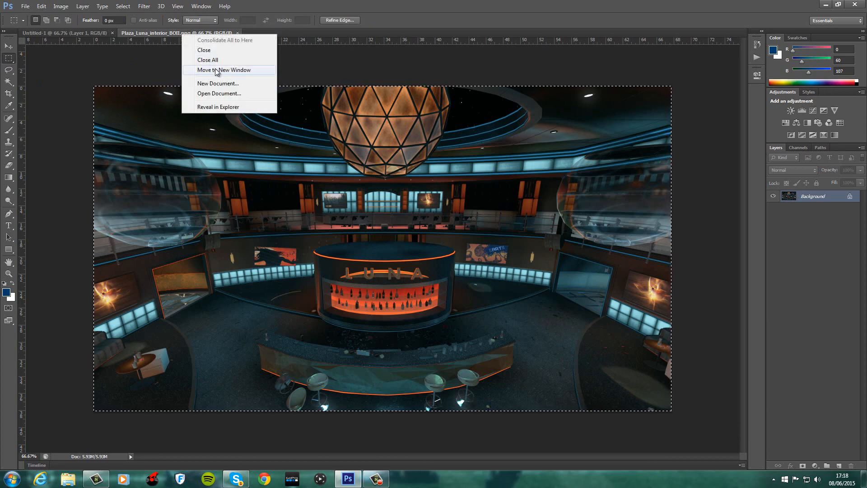
pyautogui.click(220, 70)
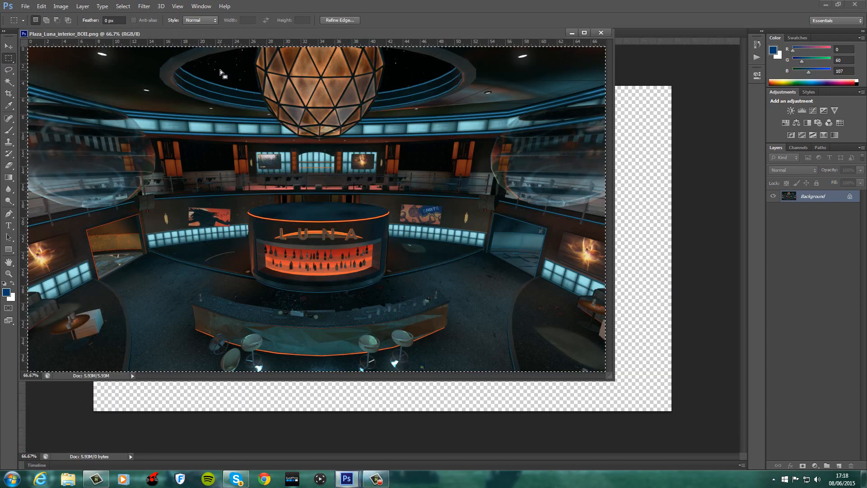
pyautogui.click(10, 47)
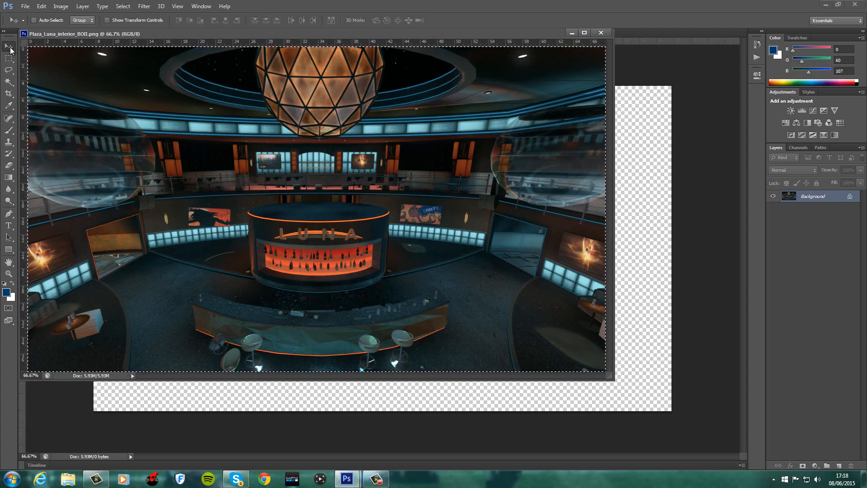
pyautogui.moveTo(425, 178); pyautogui.dragTo(644, 209)
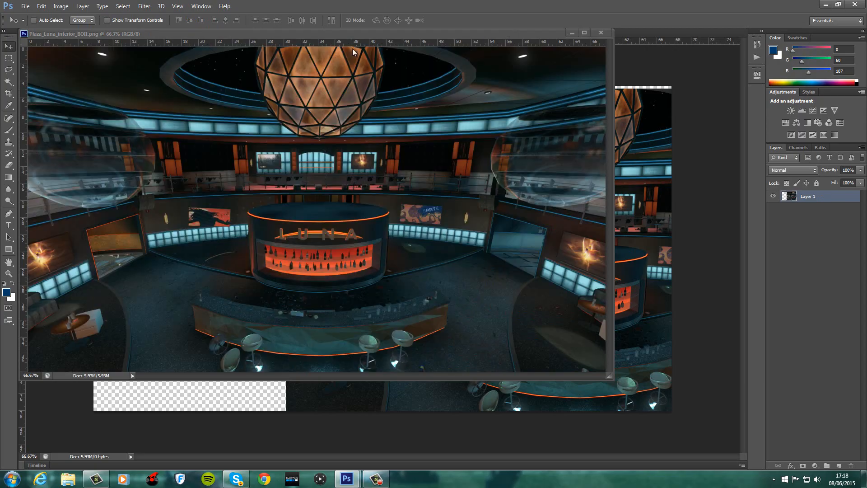
# Close the source image and reposition the copied picture so it fills the Untitled-1 canvas
pyautogui.click(600, 33)
pyautogui.moveTo(497, 153); pyautogui.dragTo(319, 153)
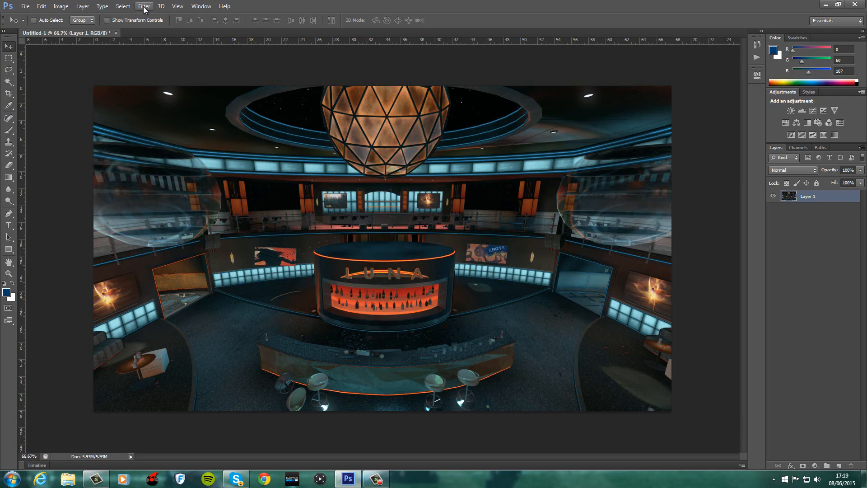
# Raise the colour saturation of the background picture on Layer 1 with a Hue/Saturation adjustment
pyautogui.click(70, 8)
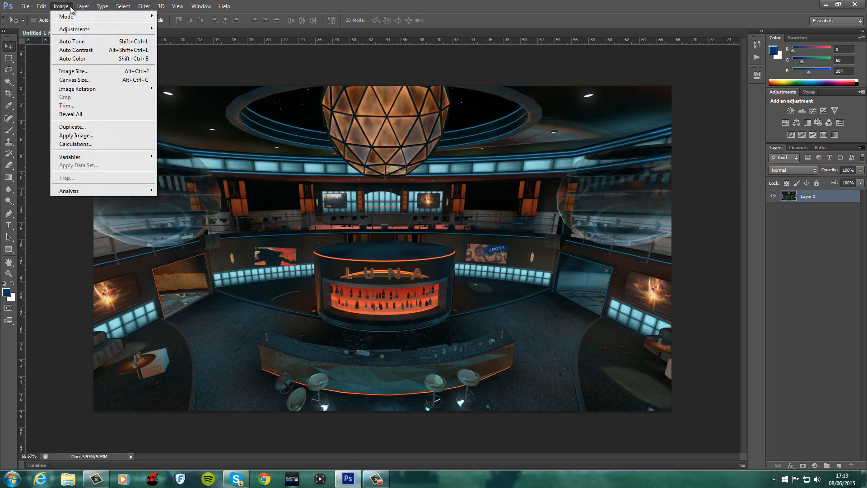
pyautogui.moveTo(95, 30)
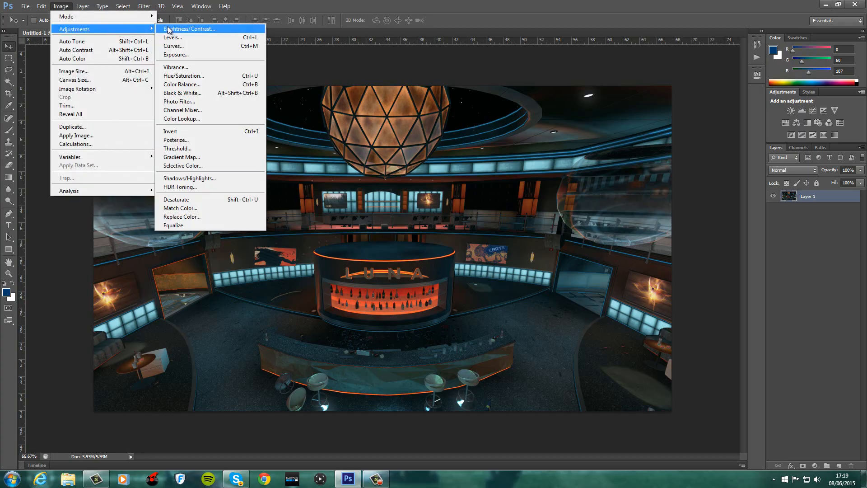
pyautogui.click(183, 75)
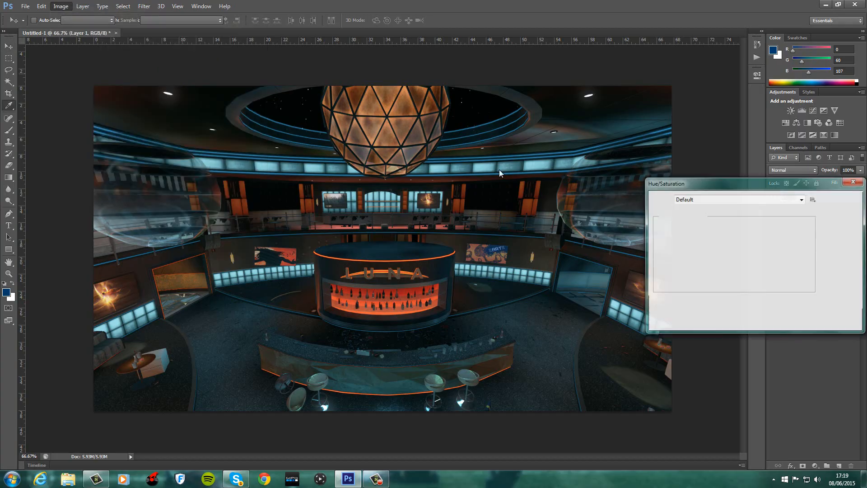
pyautogui.moveTo(732, 184); pyautogui.dragTo(718, 176)
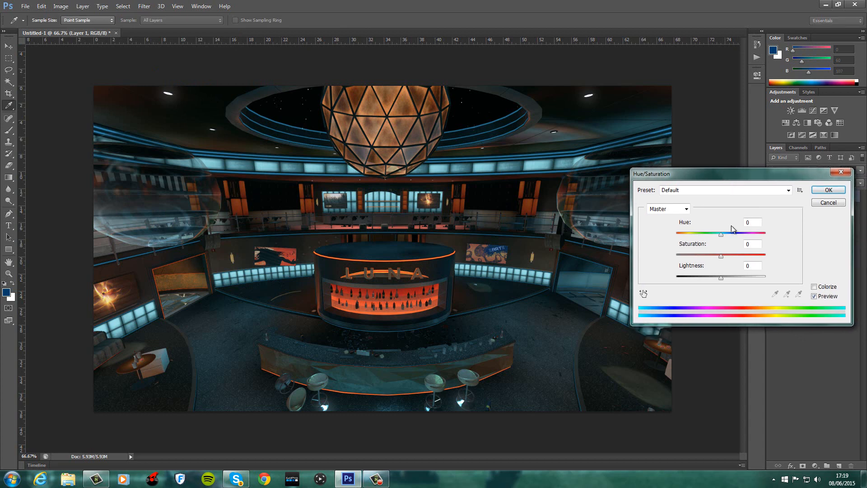
pyautogui.moveTo(721, 256); pyautogui.dragTo(730, 258)
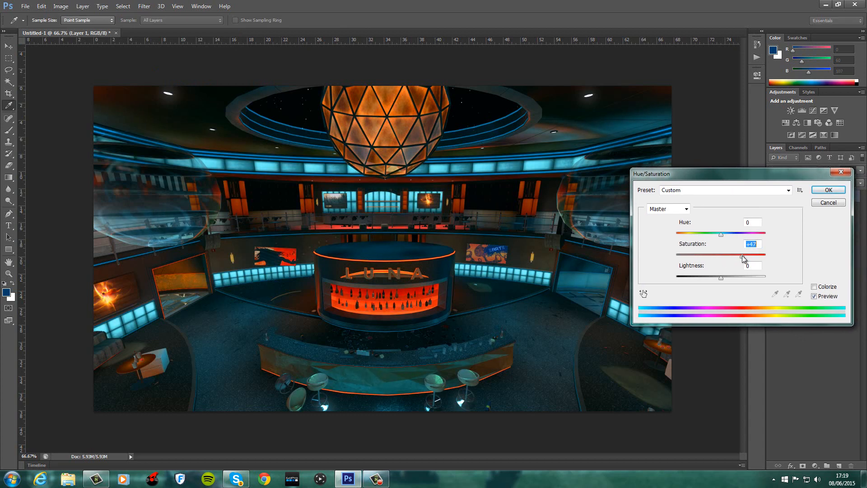
pyautogui.moveTo(744, 258)
pyautogui.mouseDown()
pyautogui.moveTo(706, 256)
pyautogui.moveTo(733, 258)
pyautogui.mouseUp()
pyautogui.click(827, 190)
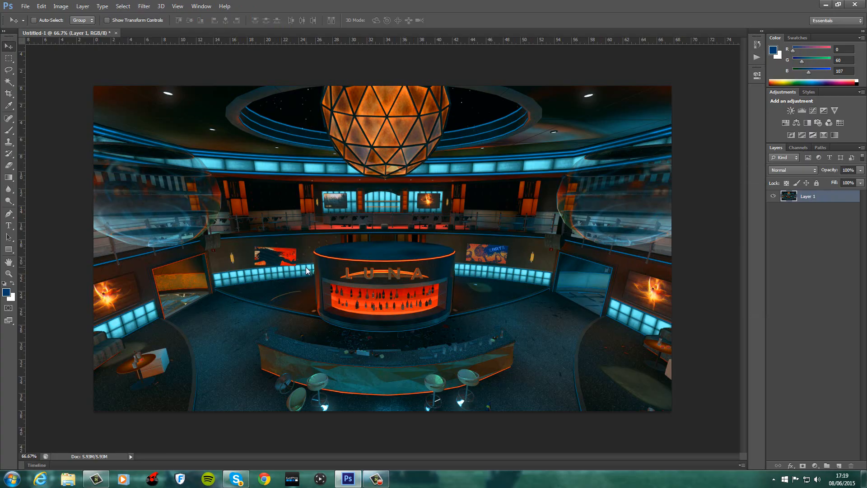
pyautogui.click(144, 6)
pyautogui.moveTo(152, 64)
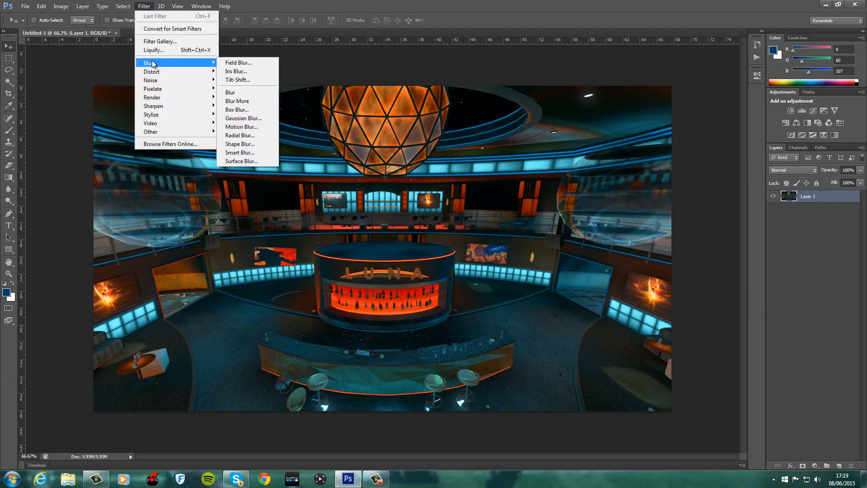
pyautogui.click(44, 53)
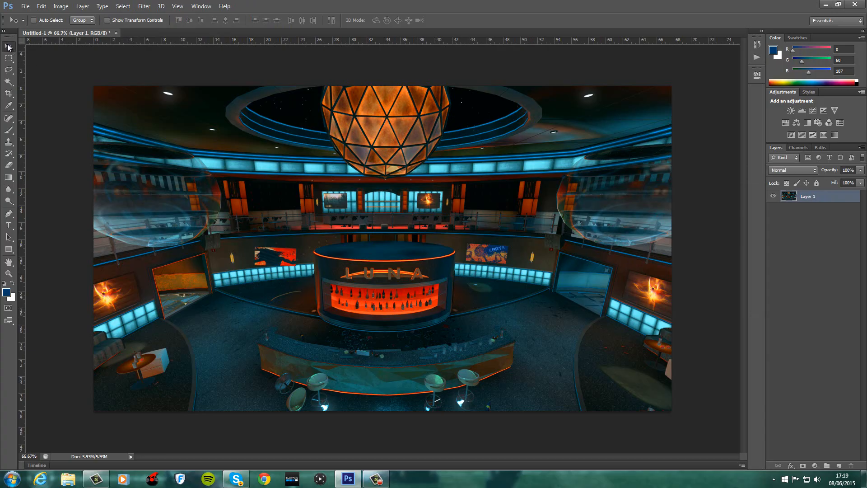
# Set up the Type tool with the yellow text colour fcca00 and the BadaBoom BB font
pyautogui.click(13, 227)
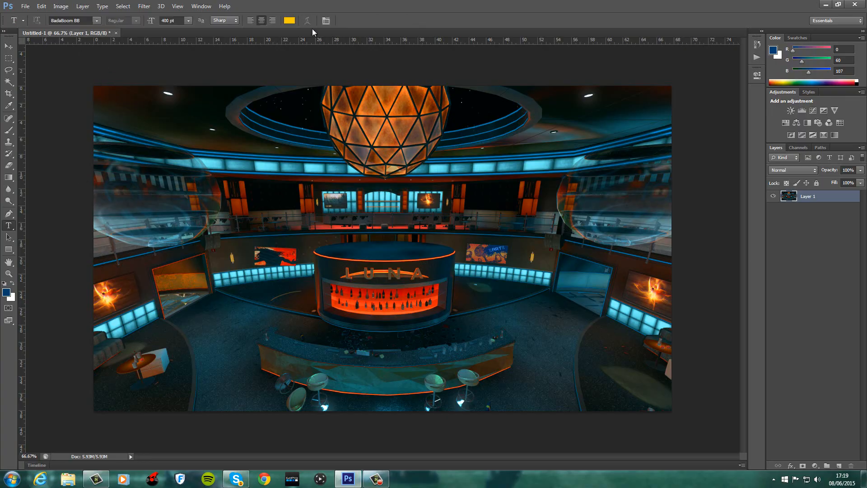
pyautogui.click(290, 21)
pyautogui.click(770, 244)
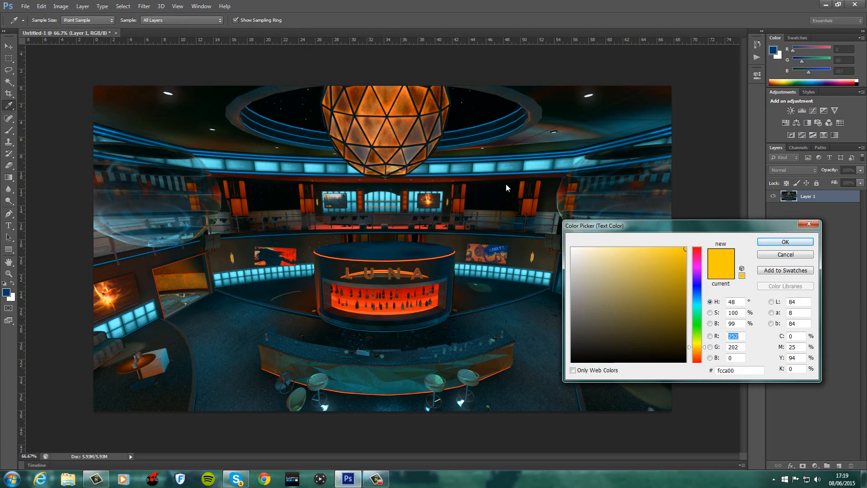
pyautogui.click(81, 22)
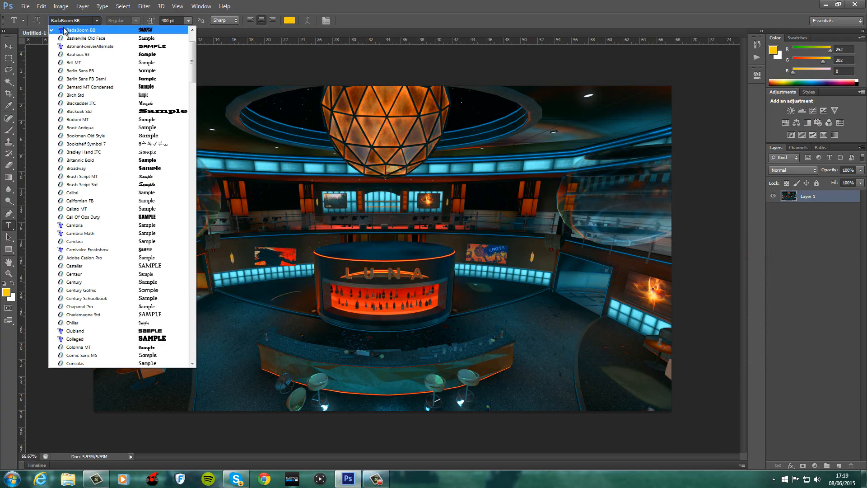
pyautogui.click(97, 21)
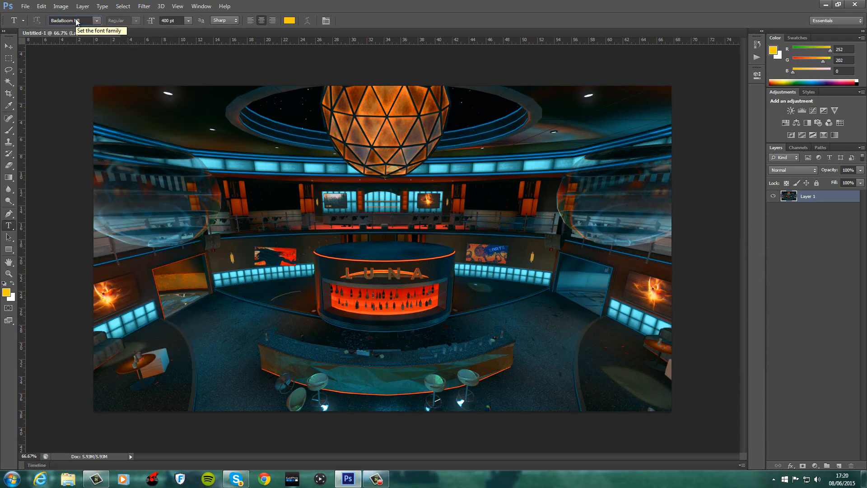
pyautogui.click(98, 22)
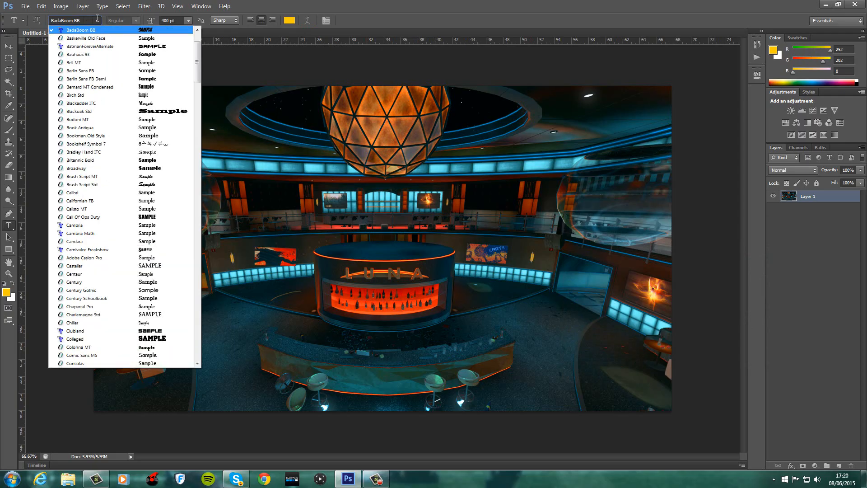
pyautogui.click(81, 20)
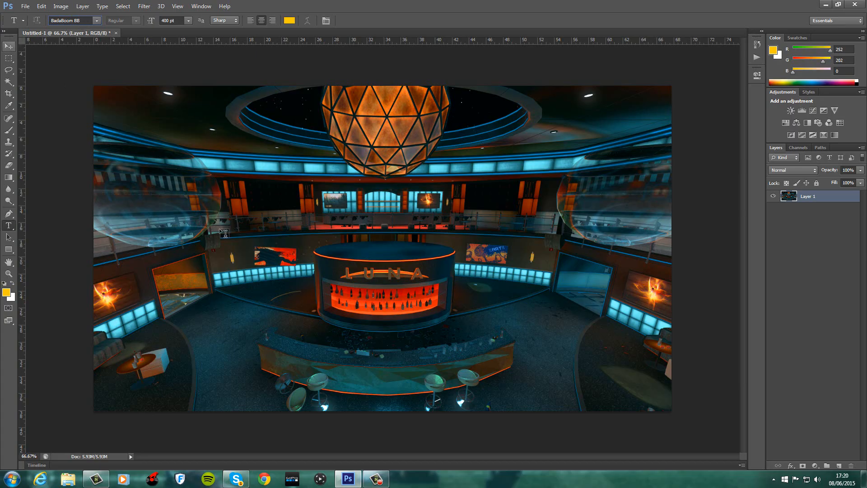
# Add the text "Best" at 400 pt and move it to the upper-left corner of the picture
pyautogui.click(249, 265)
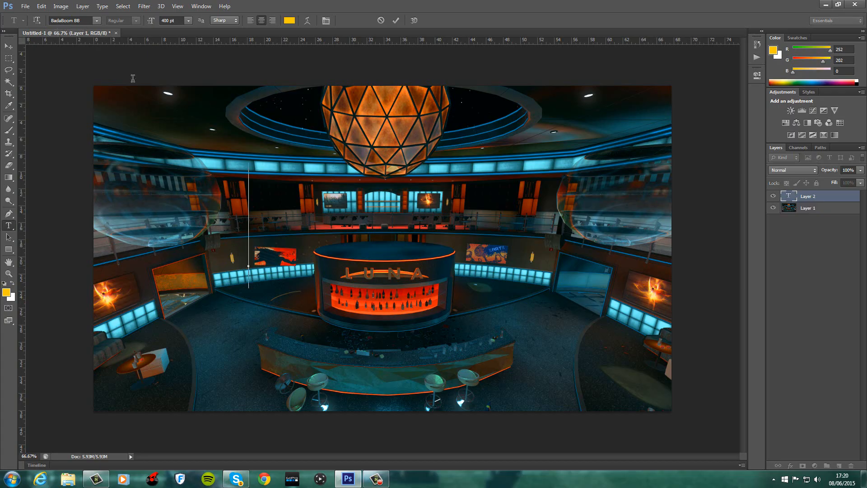
pyautogui.write('B')
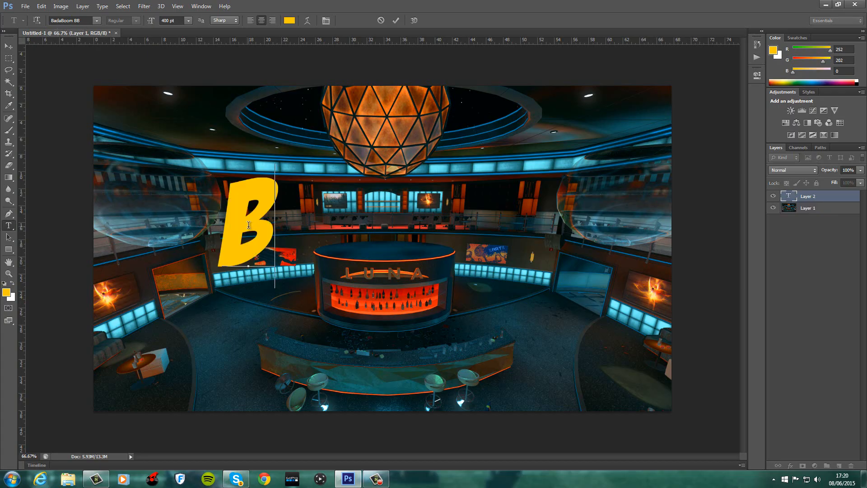
pyautogui.write('EST')
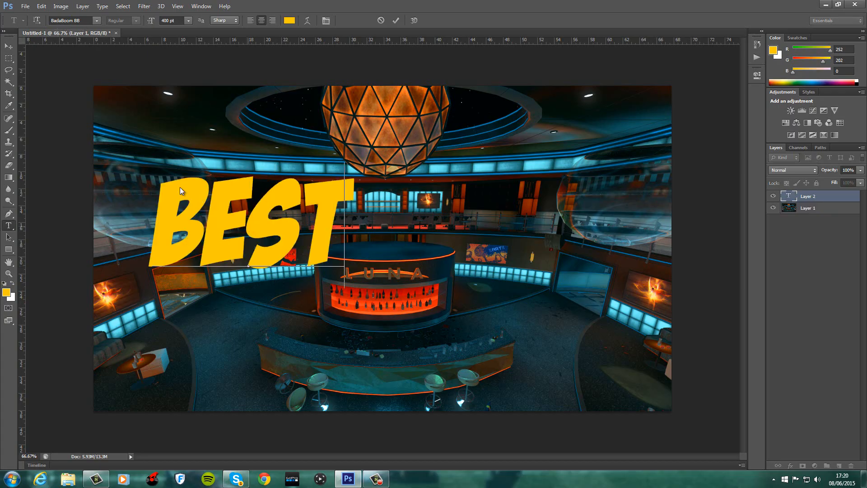
pyautogui.click(9, 46)
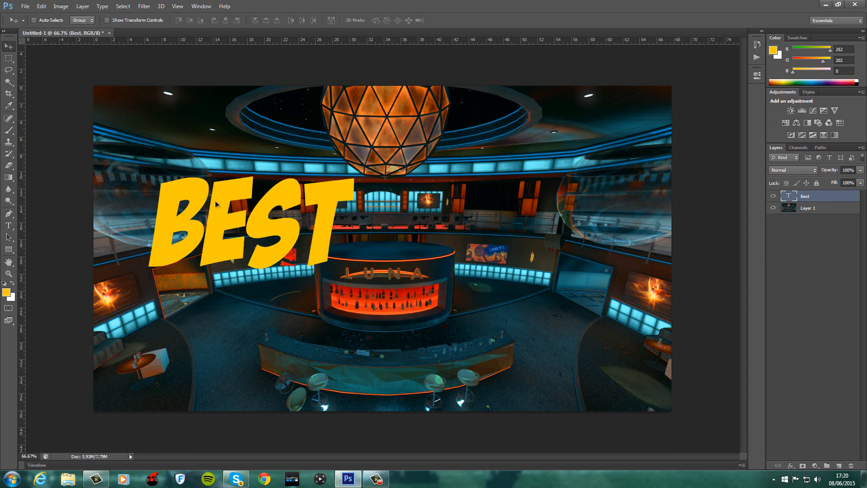
pyautogui.moveTo(216, 204); pyautogui.dragTo(176, 130)
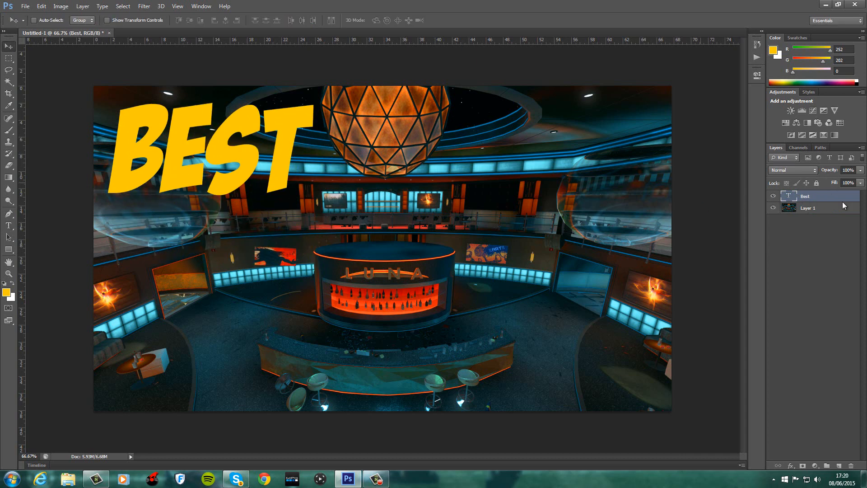
# Give the Best text layer a thick black outside stroke through its layer style
pyautogui.rightClick(815, 196)
pyautogui.click(719, 117)
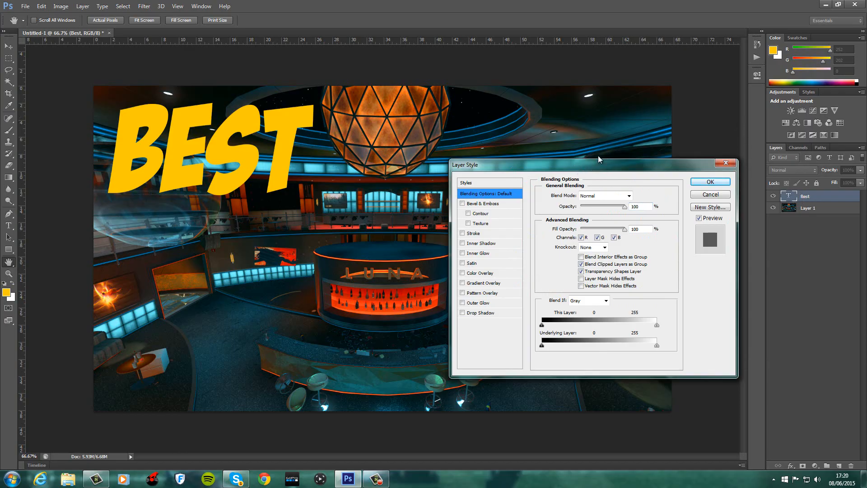
pyautogui.moveTo(537, 164); pyautogui.dragTo(567, 136)
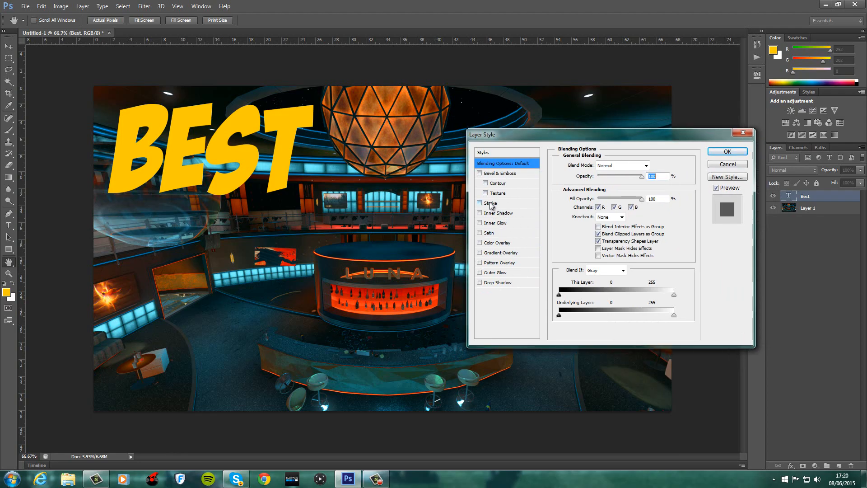
pyautogui.click(490, 203)
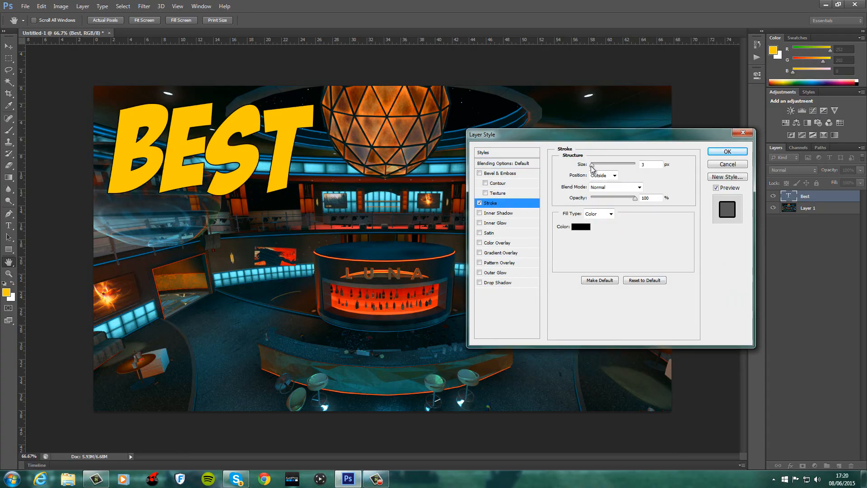
pyautogui.moveTo(591, 168); pyautogui.dragTo(594, 166)
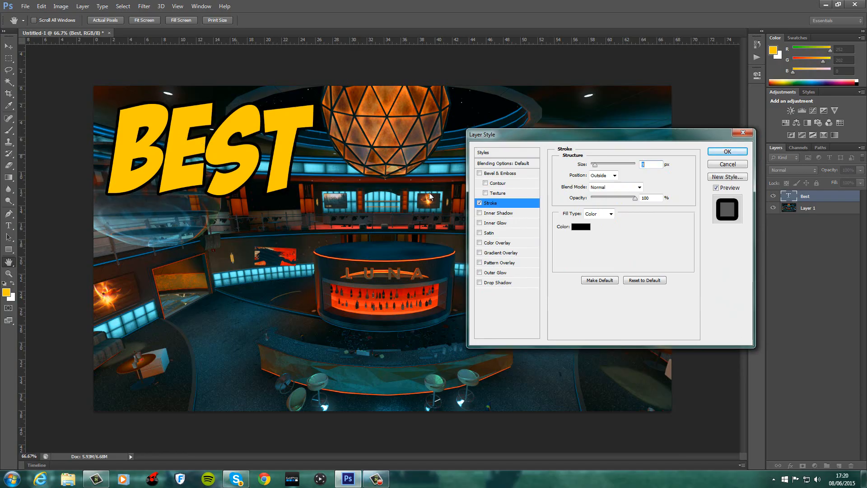
# Add a black-to-white linear gradient overlay to the Best text with the Overlay blend mode and compare it off and on
pyautogui.click(499, 253)
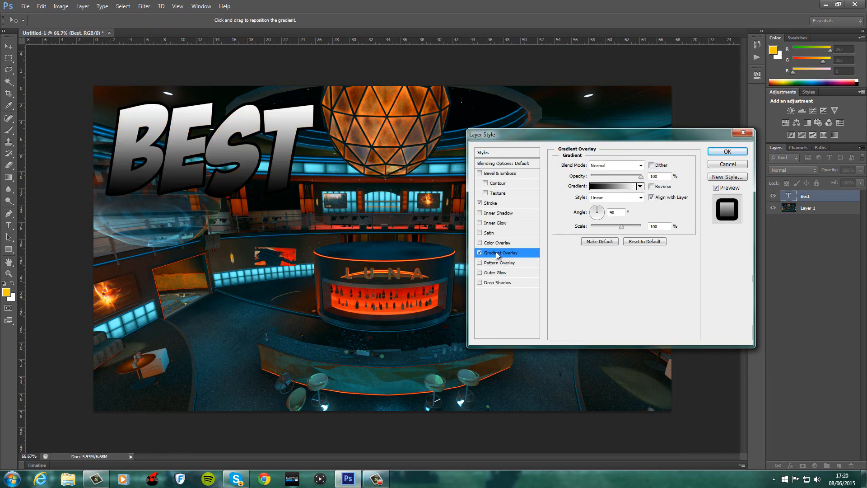
pyautogui.click(632, 169)
pyautogui.click(602, 284)
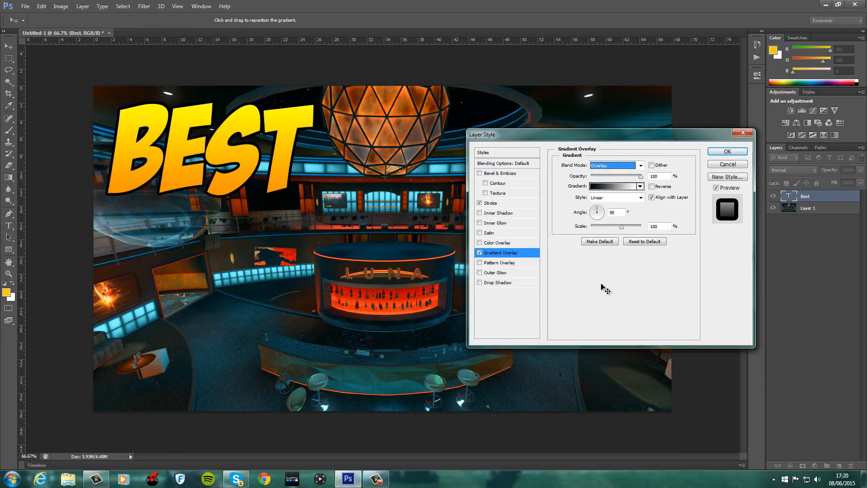
pyautogui.click(479, 252)
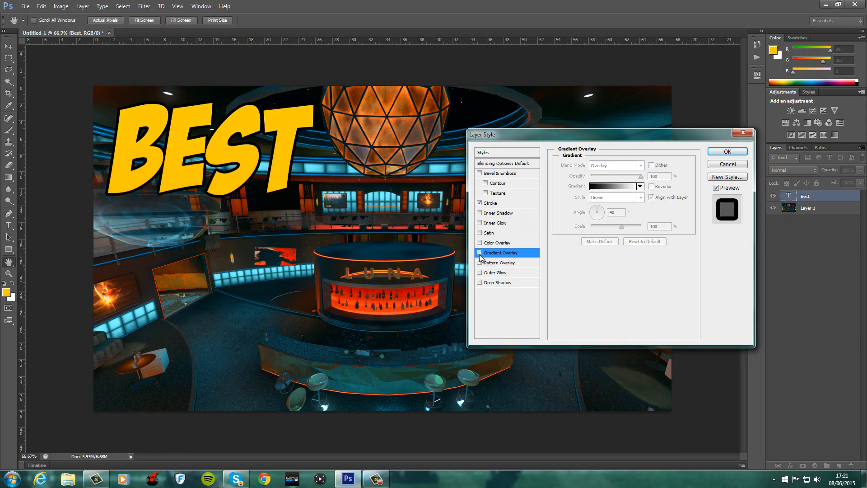
pyautogui.click(479, 253)
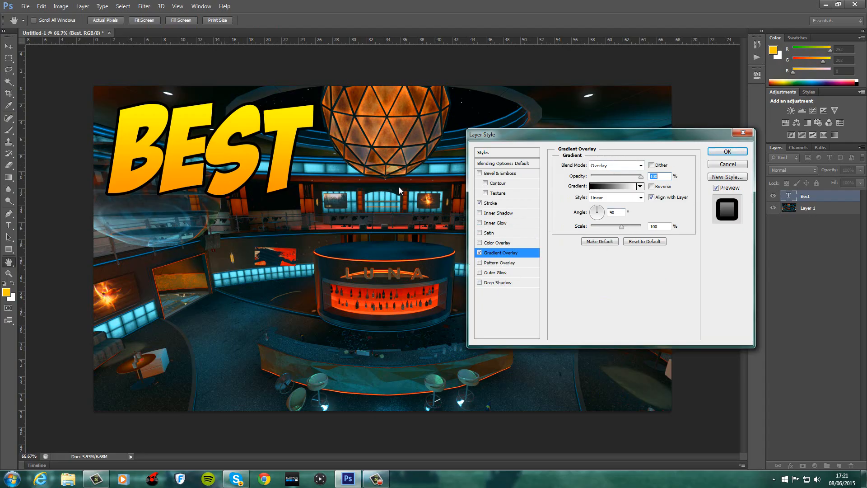
# Add a drop shadow to the Best text with 100% opacity and 43 px size, and apply the layer style
pyautogui.click(504, 283)
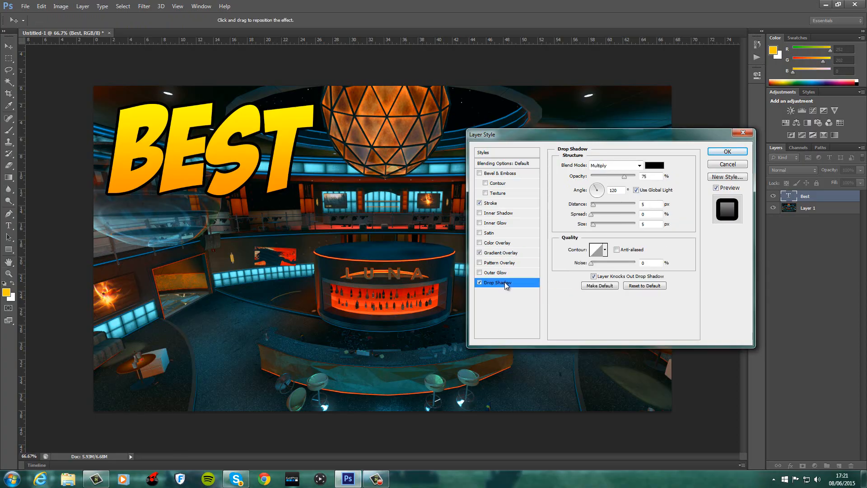
pyautogui.moveTo(624, 177); pyautogui.dragTo(640, 179)
pyautogui.moveTo(595, 228); pyautogui.dragTo(601, 228)
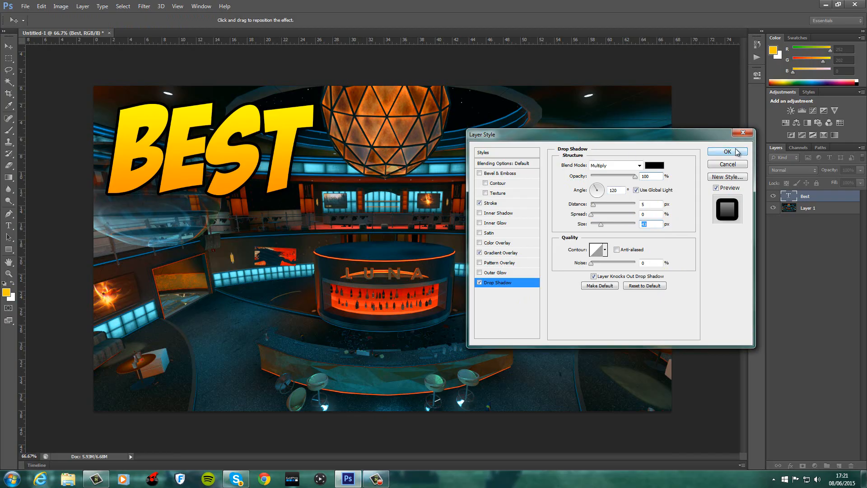
pyautogui.click(479, 282)
pyautogui.click(480, 282)
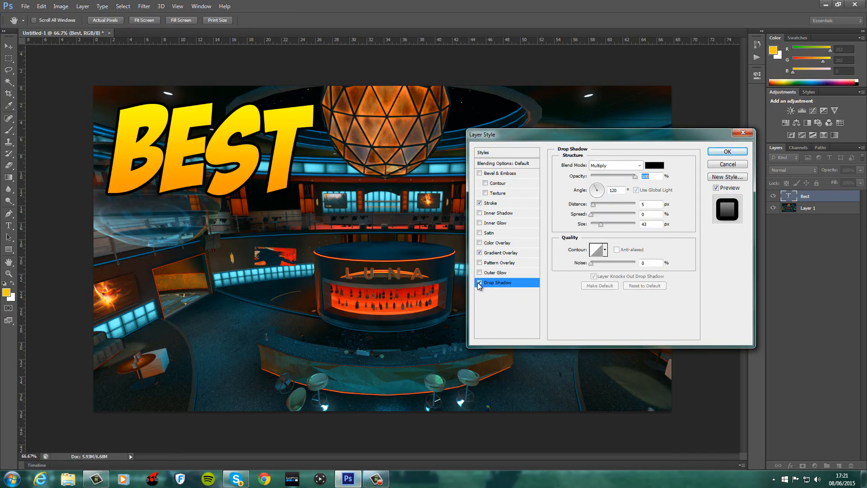
pyautogui.click(479, 283)
pyautogui.click(480, 284)
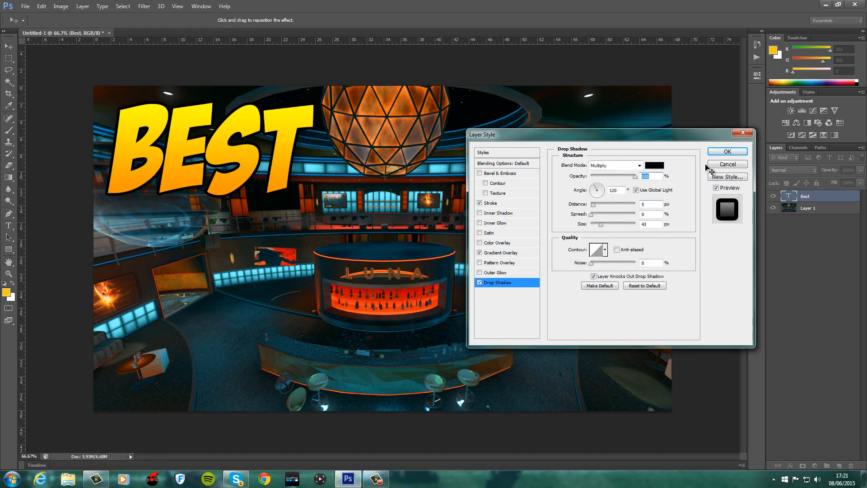
pyautogui.click(725, 152)
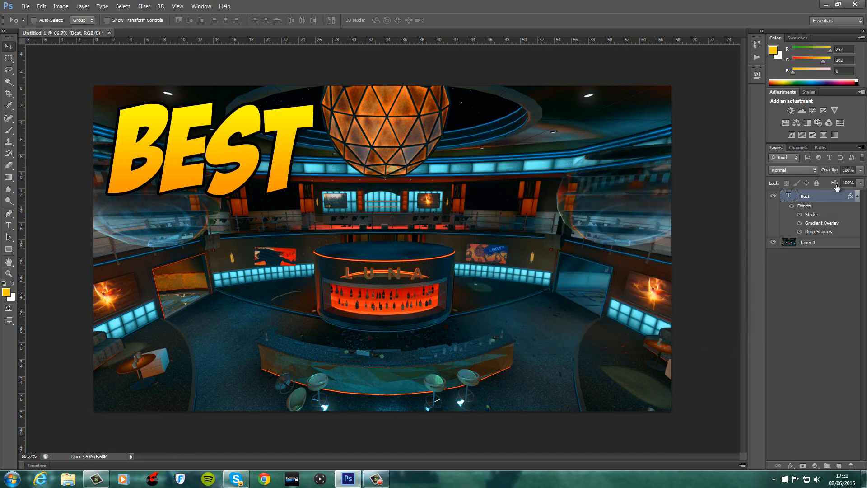
# Duplicate the styled Best text layer within the Untitled-1 document
pyautogui.rightClick(811, 196)
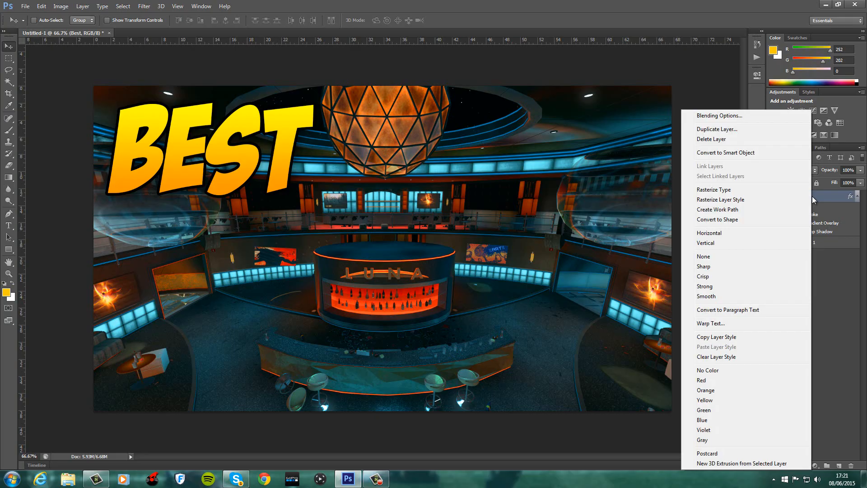
pyautogui.click(737, 131)
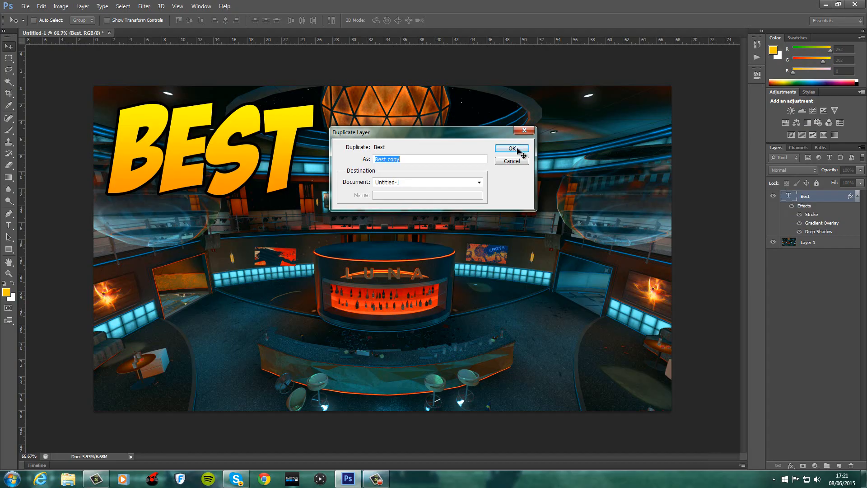
pyautogui.click(519, 148)
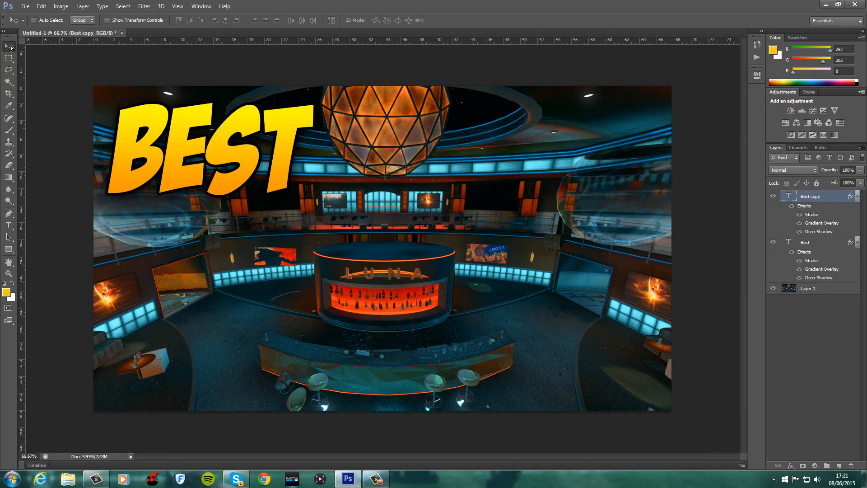
# Move the duplicated Best text directly below the original, change its wording to Class, and left-align it roughly with Best
pyautogui.moveTo(156, 131); pyautogui.dragTo(147, 232)
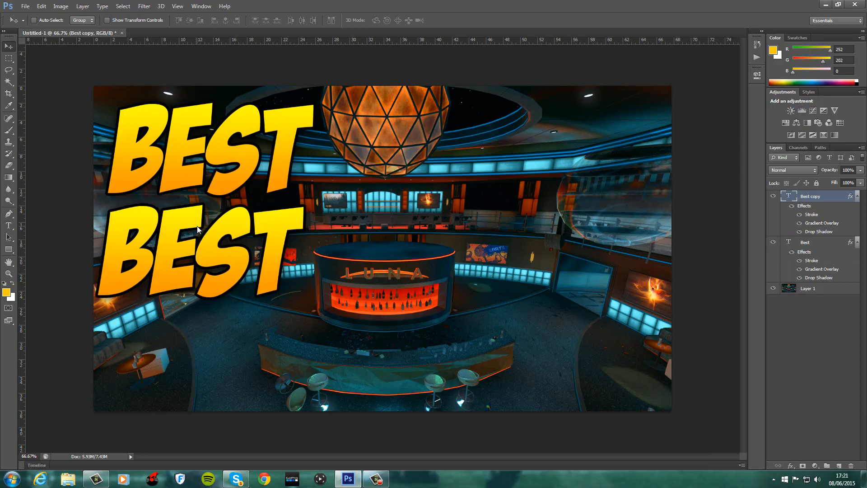
pyautogui.click(8, 225)
pyautogui.doubleClick(137, 256)
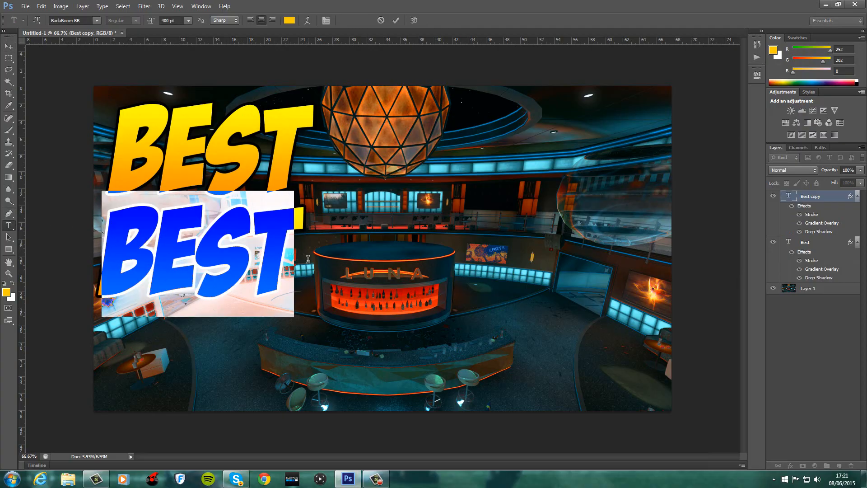
pyautogui.write('CLASS')
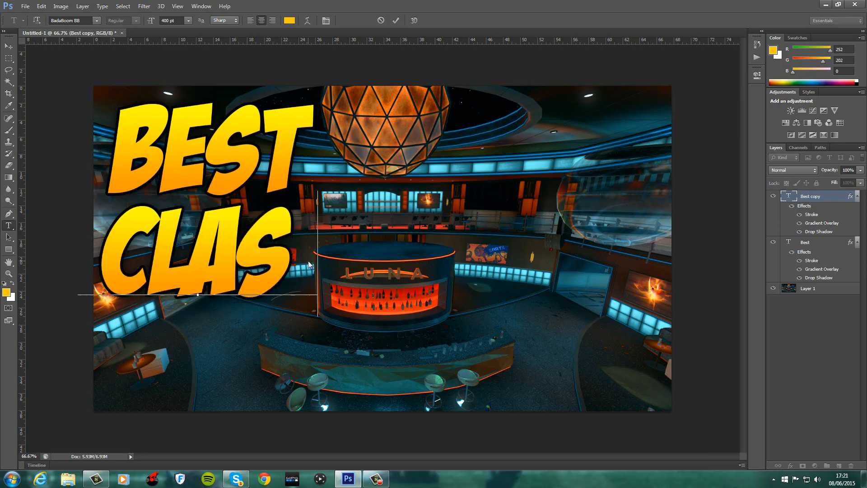
pyautogui.click(9, 46)
pyautogui.moveTo(178, 240); pyautogui.dragTo(211, 241)
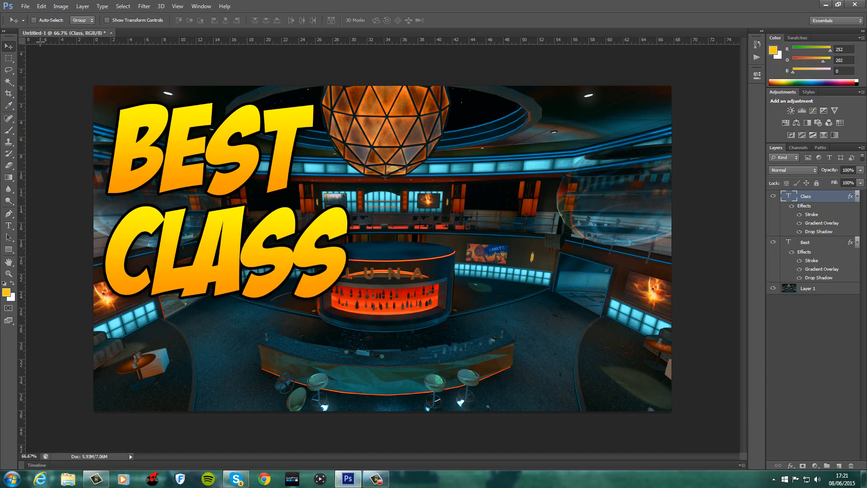
pyautogui.moveTo(58, 42); pyautogui.dragTo(106, 43)
# Duplicate the Class text layer and place the copy directly below the original
pyautogui.rightClick(824, 197)
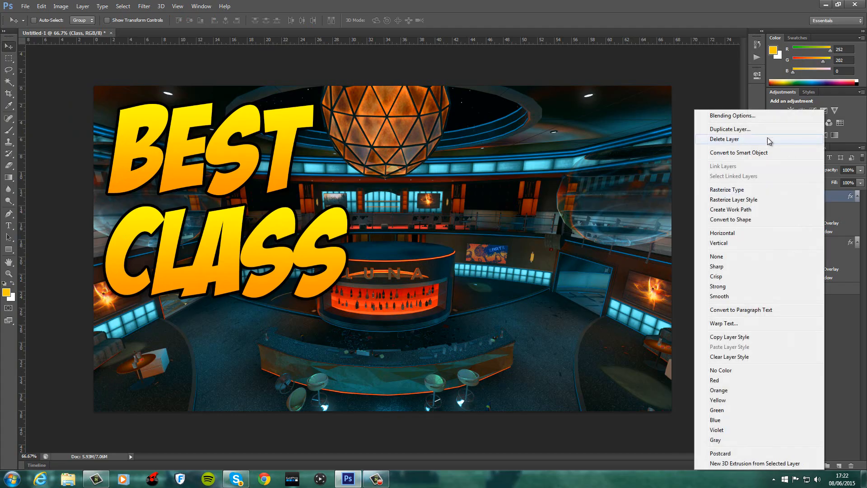
pyautogui.click(761, 130)
pyautogui.press('Return')
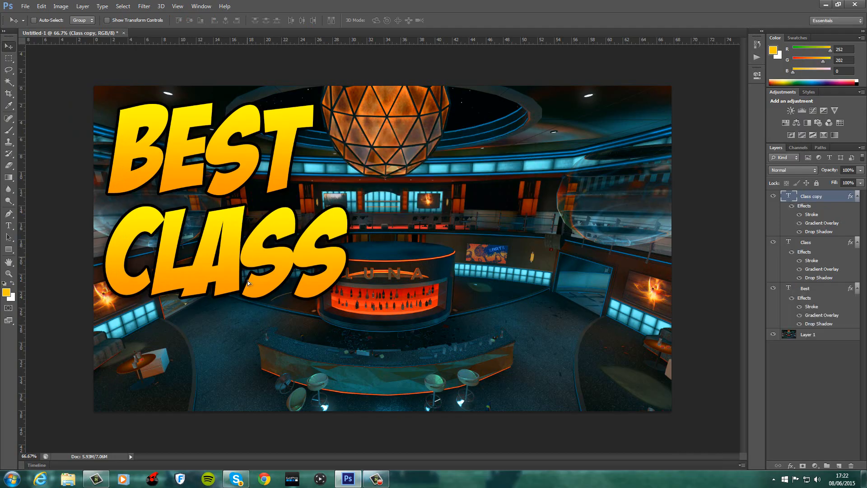
pyautogui.moveTo(248, 255); pyautogui.dragTo(242, 361)
# Change the lowest text copy to read Setup and nudge it slightly up and left beneath Class
pyautogui.click(8, 225)
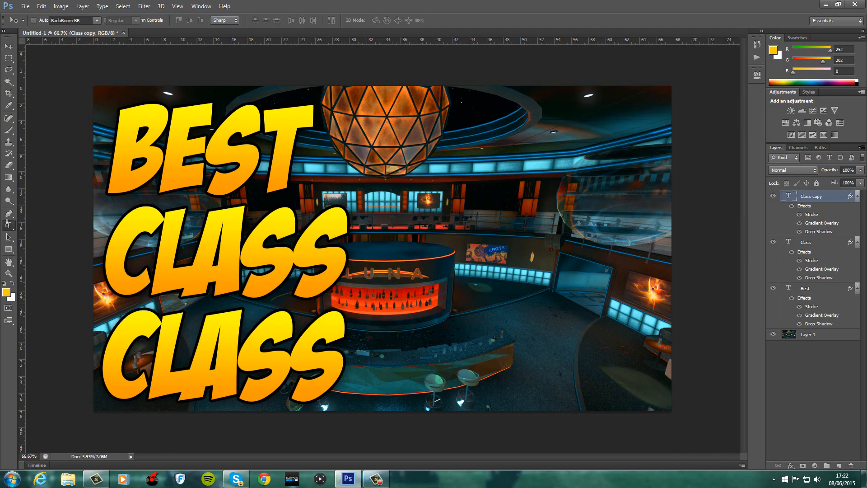
pyautogui.moveTo(125, 375); pyautogui.dragTo(438, 387)
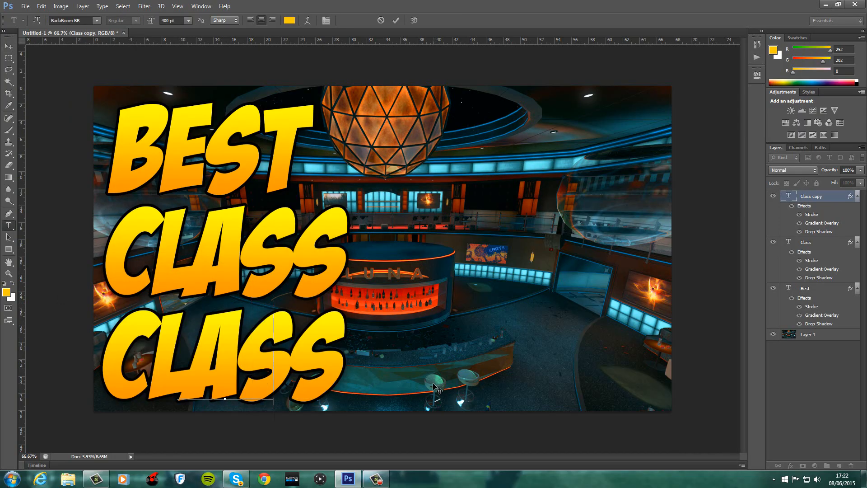
pyautogui.write('Setup')
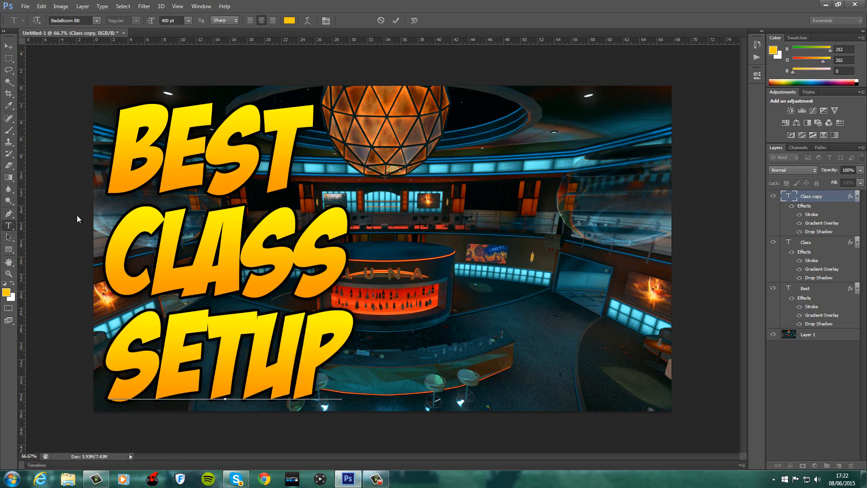
pyautogui.click(8, 46)
pyautogui.moveTo(191, 377); pyautogui.dragTo(184, 371)
# Nudge the Best text down to tighten the line spacing, and shift all three title layers up together
pyautogui.click(810, 289)
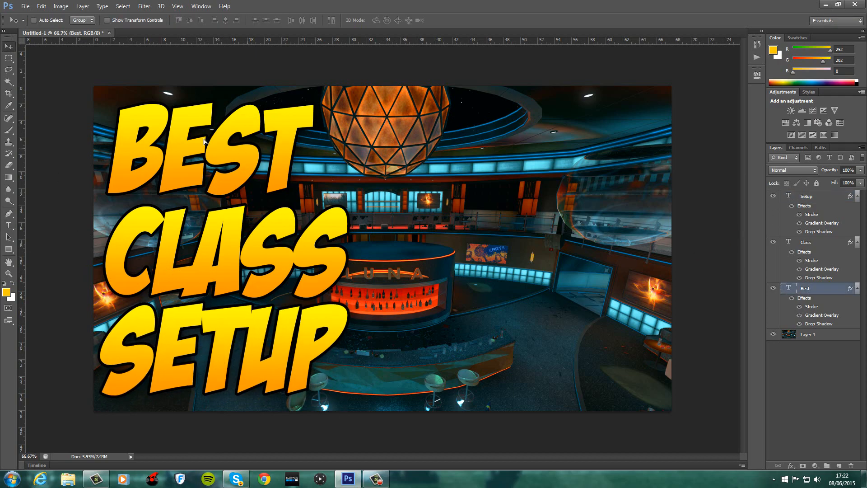
pyautogui.moveTo(202, 141); pyautogui.dragTo(202, 147)
pyautogui.keyDown('shift'); pyautogui.click(812, 199); pyautogui.keyUp('shift')
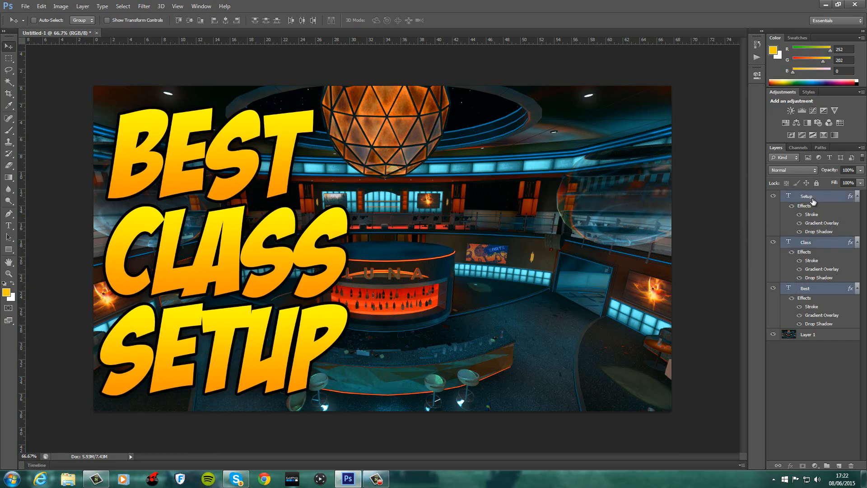
pyautogui.moveTo(269, 213); pyautogui.dragTo(268, 202)
pyautogui.click(807, 199)
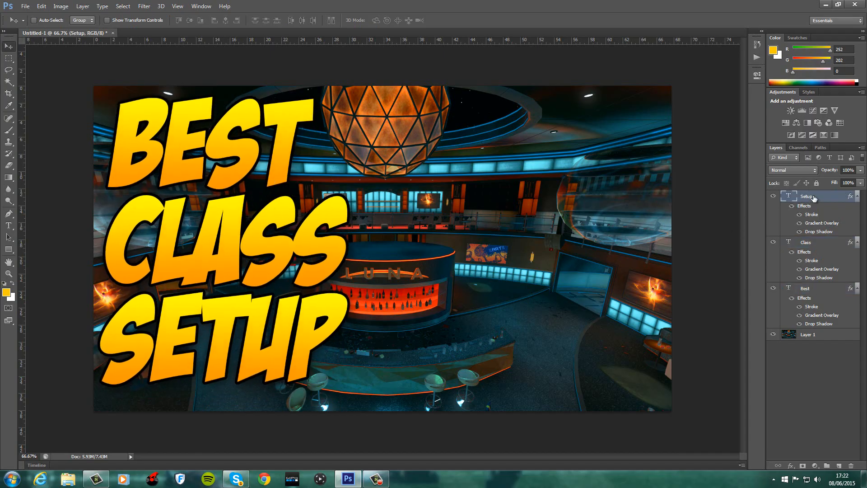
pyautogui.keyDown('shift'); pyautogui.click(808, 290); pyautogui.keyUp('shift')
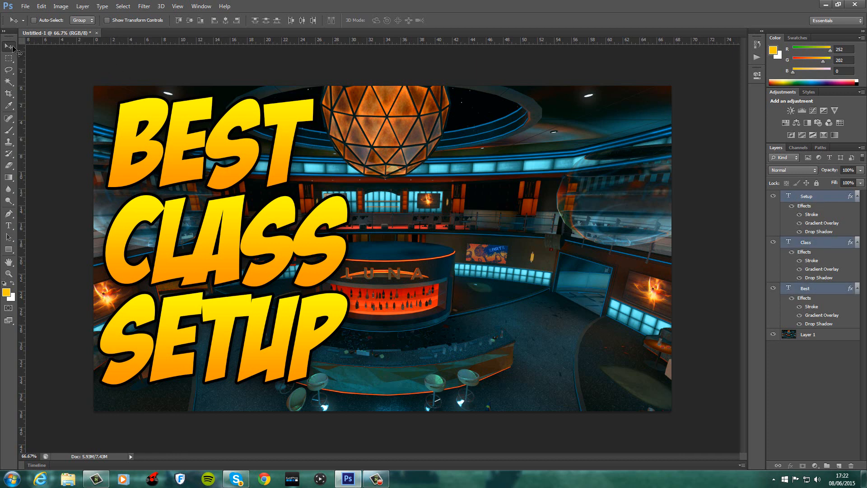
pyautogui.click(836, 372)
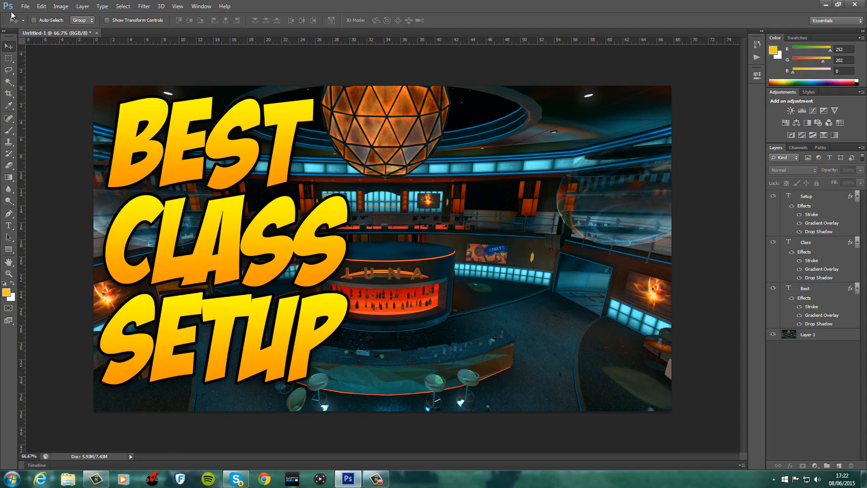
# Open the PDW-57_Reloading_BOII.png image from the CoD Stuff folder
pyautogui.click(25, 6)
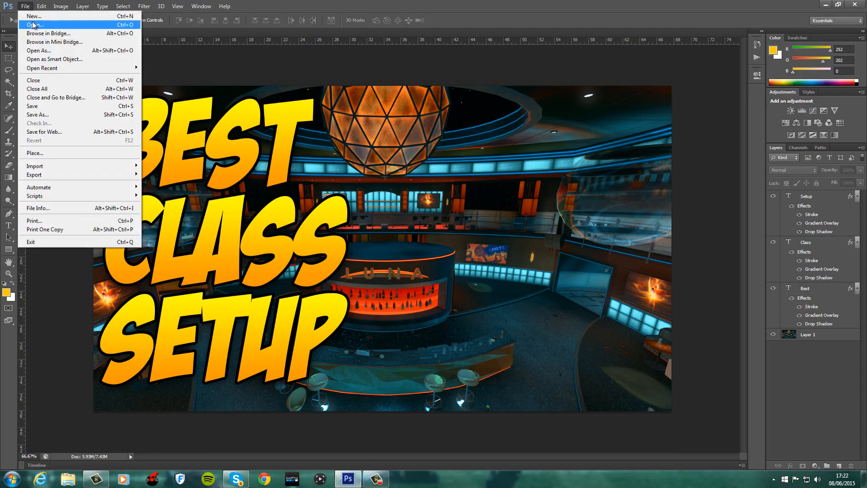
pyautogui.click(32, 24)
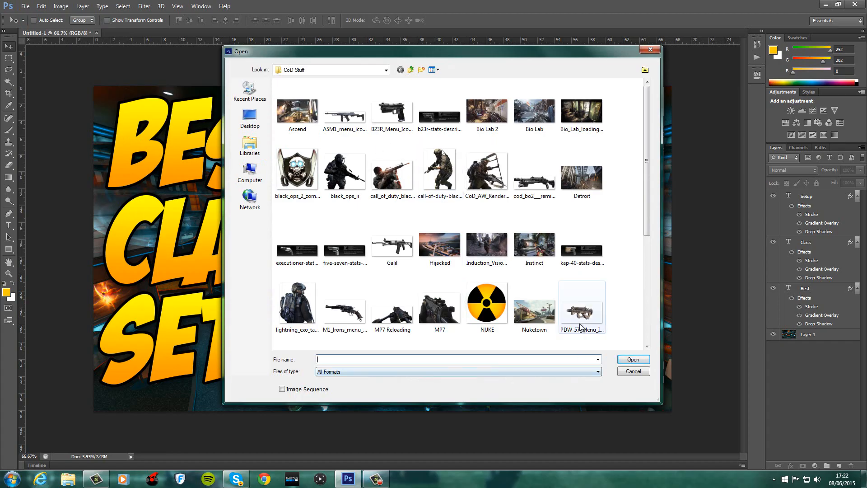
pyautogui.write('pdw')
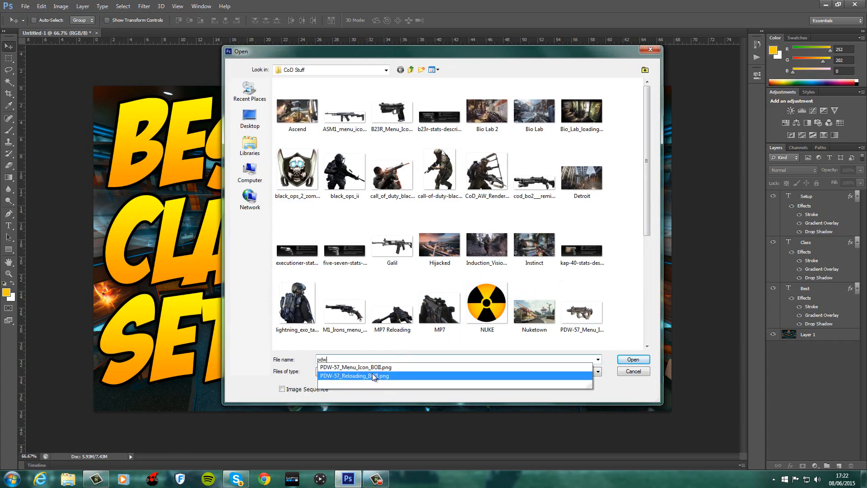
pyautogui.click(407, 370)
pyautogui.click(632, 359)
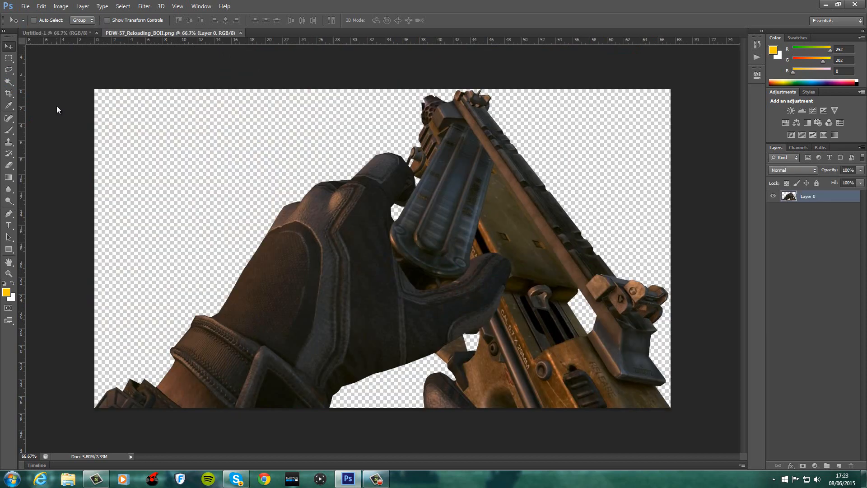
# Select the entire canvas of the PDW-57 image with the Rectangular Marquee tool
pyautogui.click(9, 58)
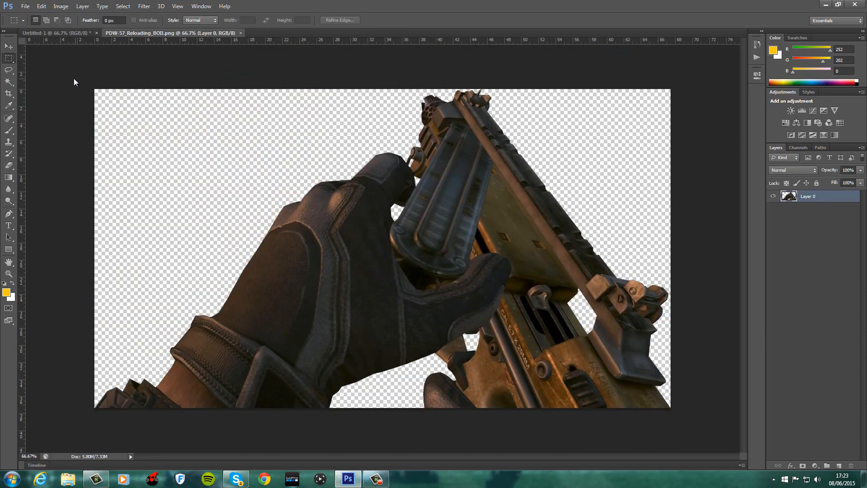
pyautogui.click(74, 31)
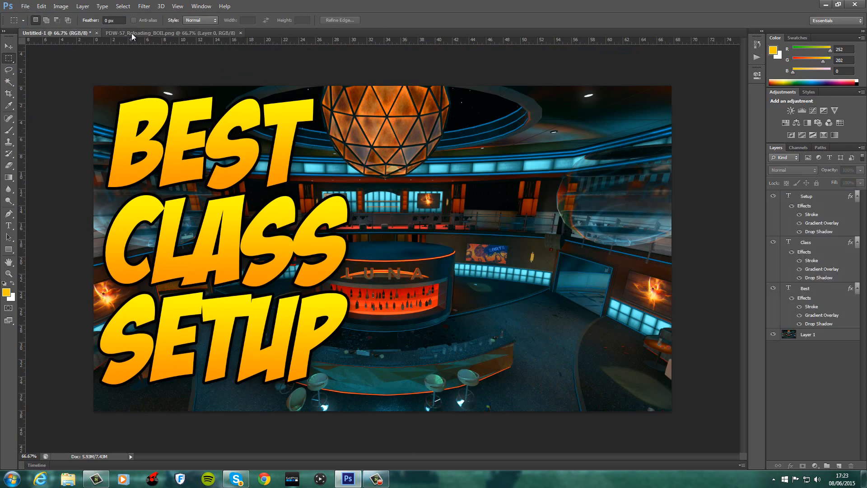
pyautogui.click(131, 33)
pyautogui.moveTo(93, 88); pyautogui.dragTo(718, 424)
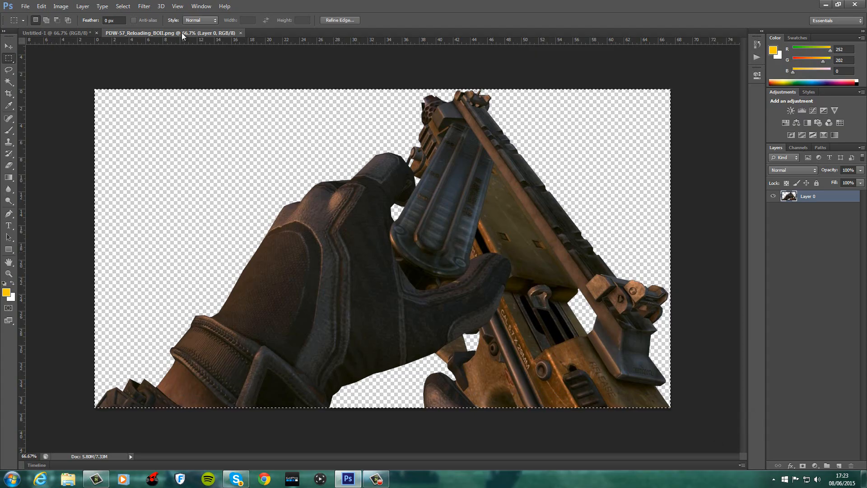
# Float the PDW-57 image in its own window, copy the selected gun into Untitled-1, and close the source image
pyautogui.rightClick(183, 36)
pyautogui.click(223, 69)
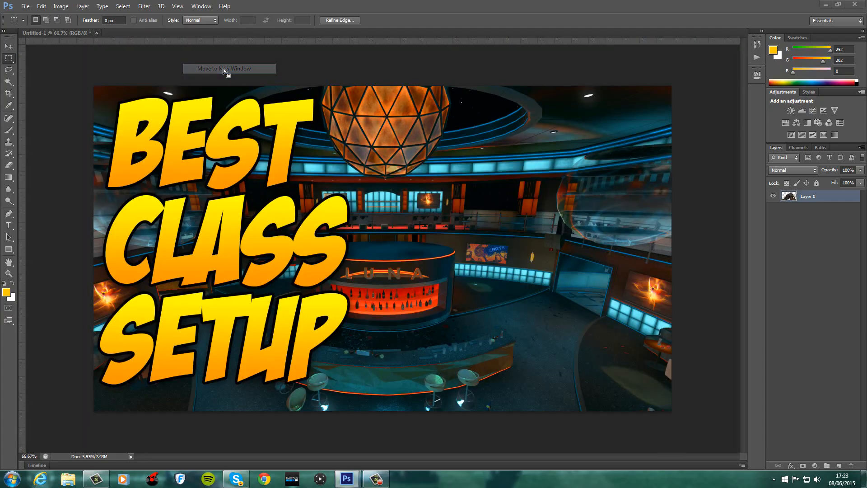
pyautogui.click(8, 46)
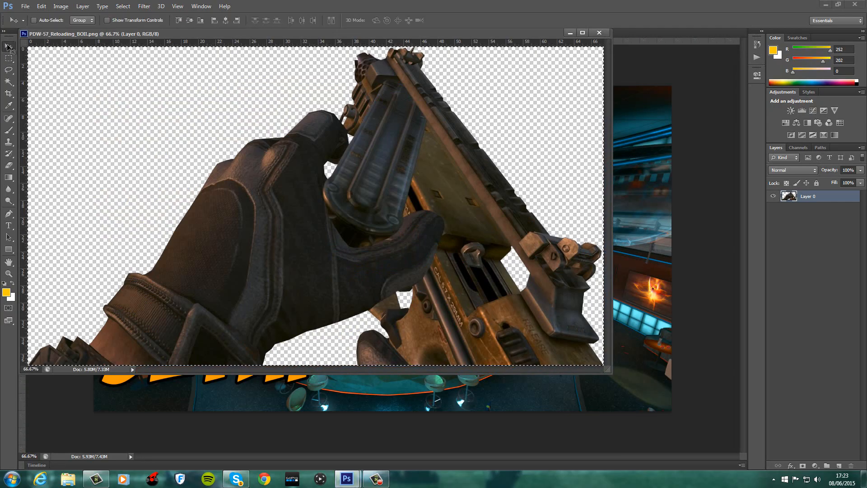
pyautogui.moveTo(391, 147); pyautogui.dragTo(641, 198)
pyautogui.click(599, 32)
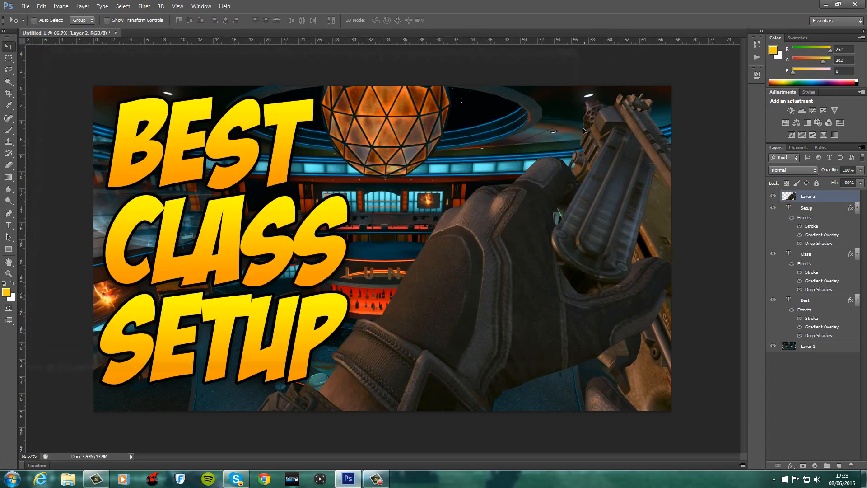
# Scale the gun layer down proportionally with Free Transform and place it in the lower-right corner of the canvas
pyautogui.moveTo(583, 131); pyautogui.dragTo(502, 140)
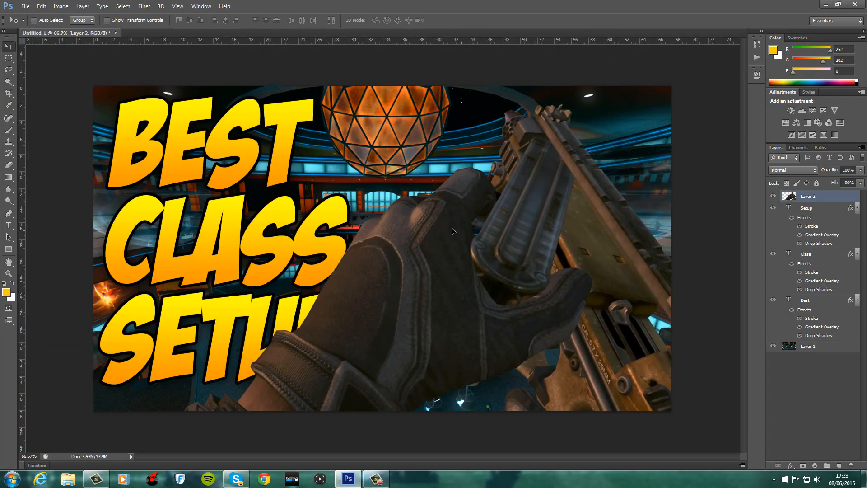
pyautogui.moveTo(453, 231); pyautogui.dragTo(421, 227)
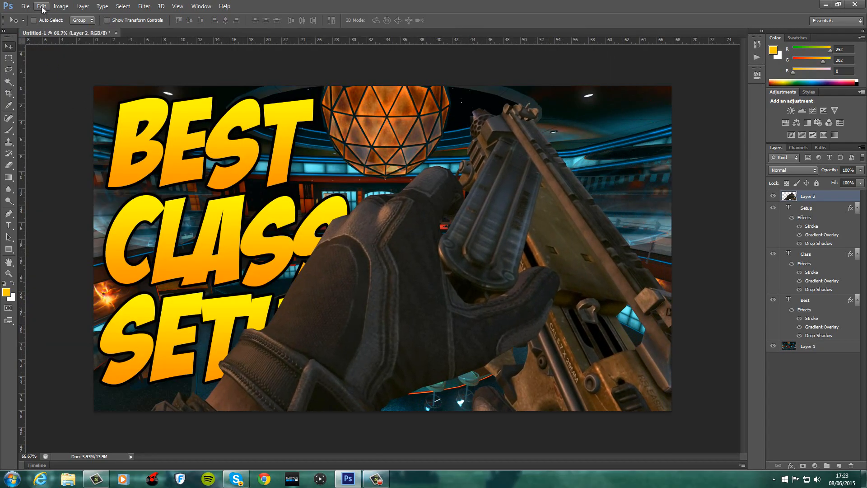
pyautogui.click(42, 6)
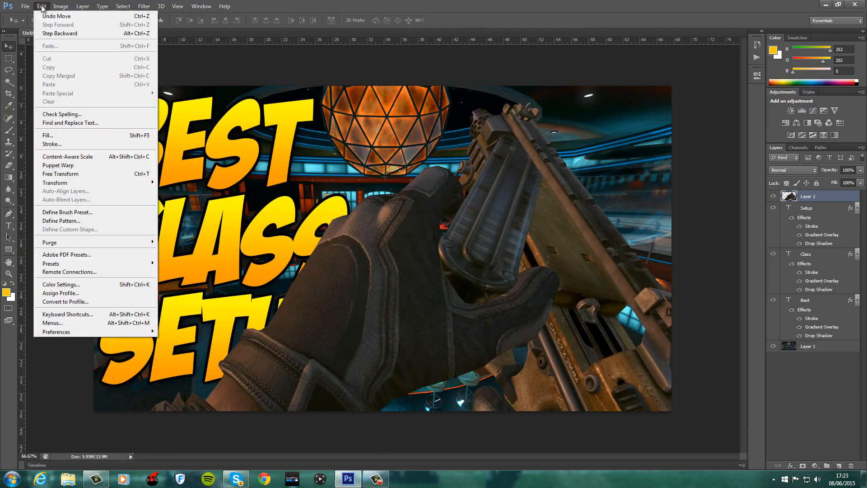
pyautogui.click(68, 174)
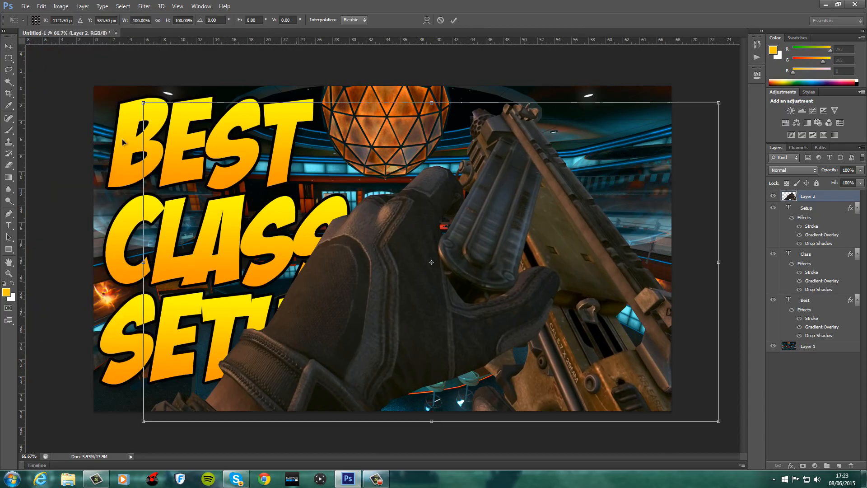
pyautogui.moveTo(717, 104); pyautogui.dragTo(189, 224)
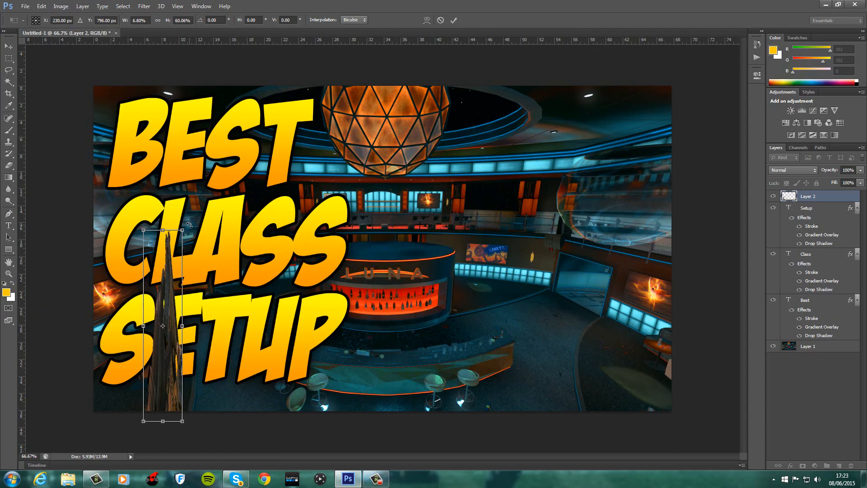
pyautogui.hotkey('ctrl', 'z')
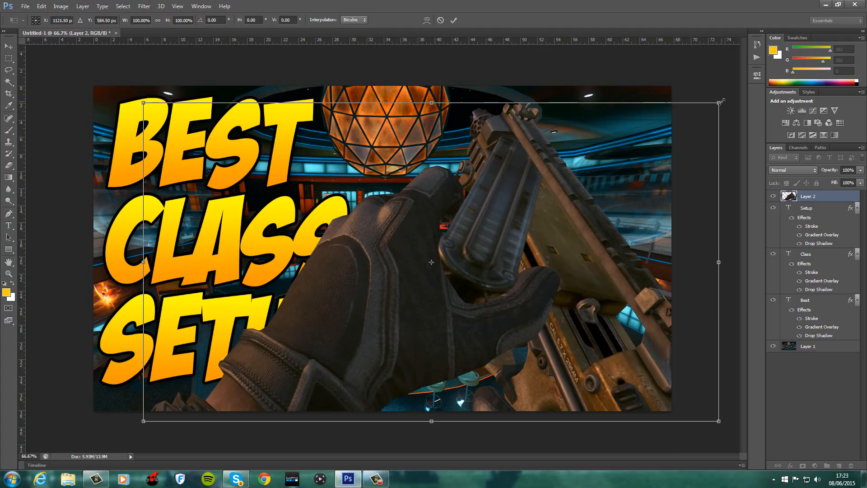
pyautogui.moveTo(717, 107); pyautogui.dragTo(595, 199)
pyautogui.moveTo(508, 206); pyautogui.dragTo(587, 280)
pyautogui.press('Return')
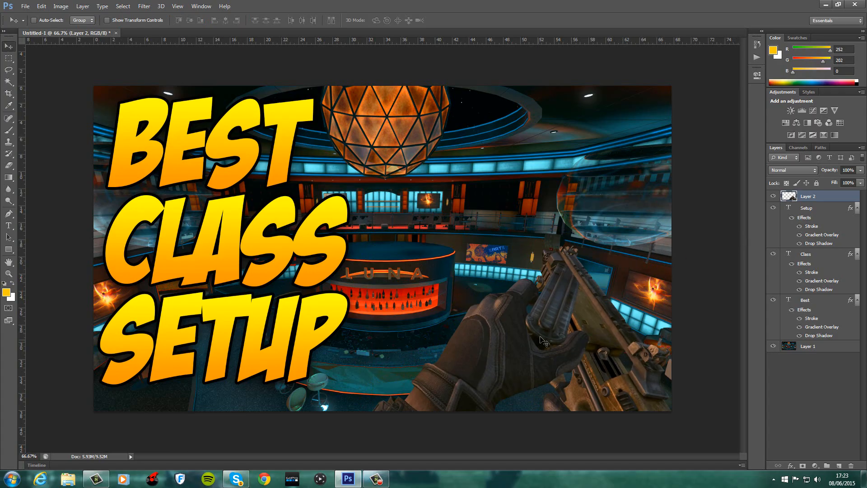
# Add an Outer Glow to the gun layer with 100% opacity and a size of 27 px
pyautogui.rightClick(814, 195)
pyautogui.click(733, 131)
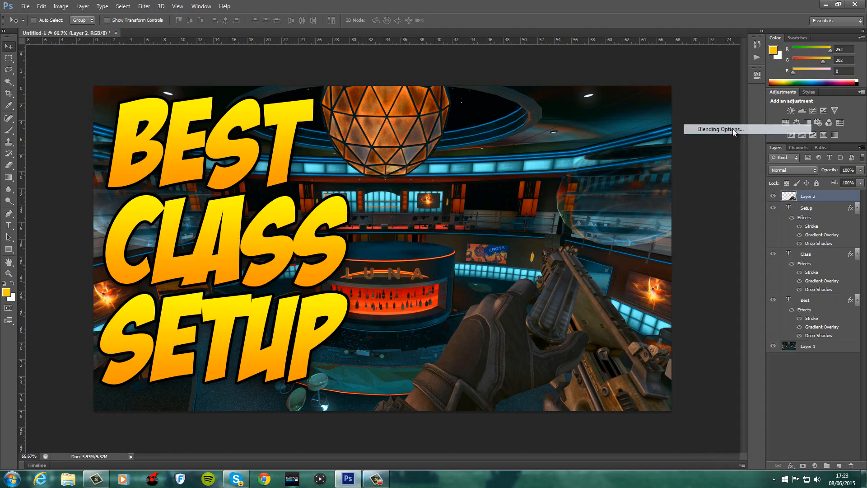
pyautogui.moveTo(596, 138); pyautogui.dragTo(230, 150)
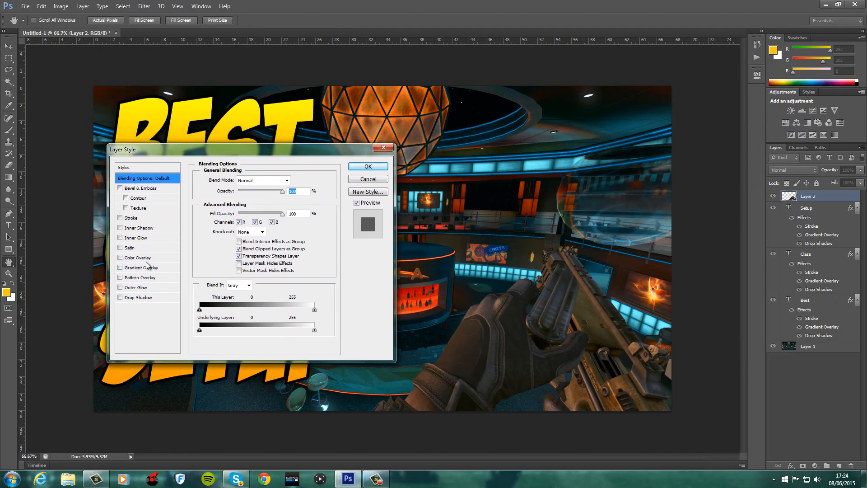
pyautogui.click(141, 289)
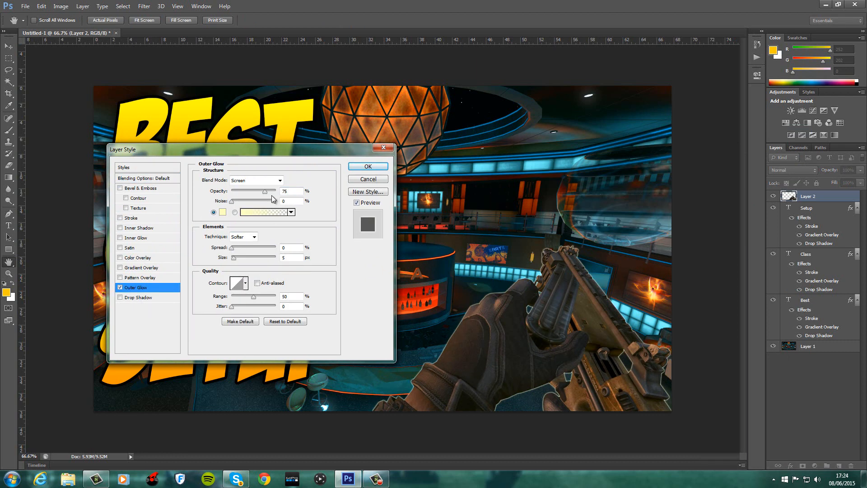
pyautogui.moveTo(266, 195); pyautogui.dragTo(278, 195)
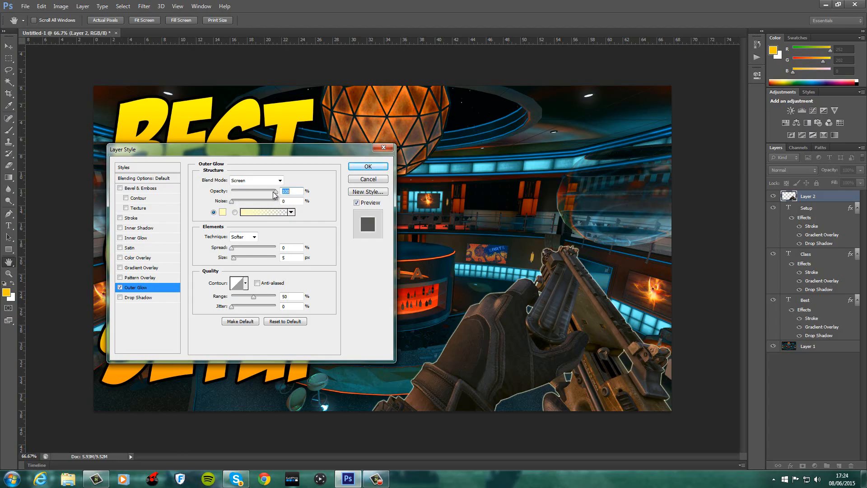
pyautogui.moveTo(234, 258); pyautogui.dragTo(238, 257)
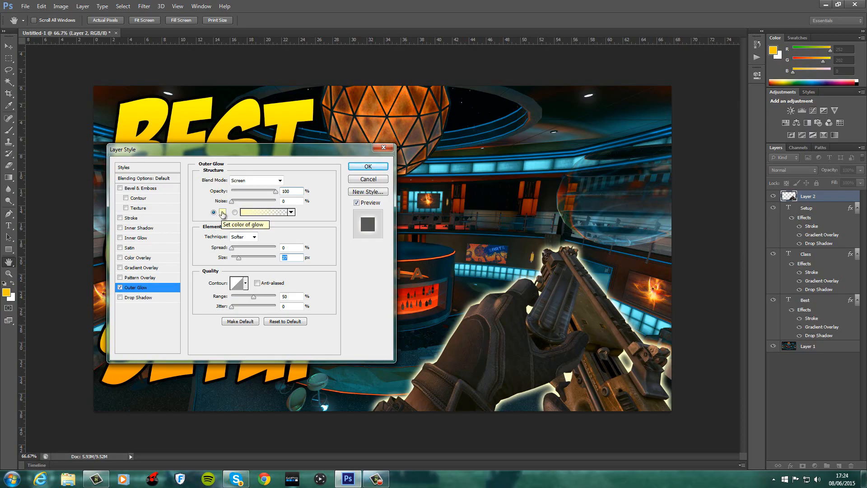
# Set the gun's outer glow colour to the bright yellow sampled from the "Best" title text and apply the layer style
pyautogui.click(222, 212)
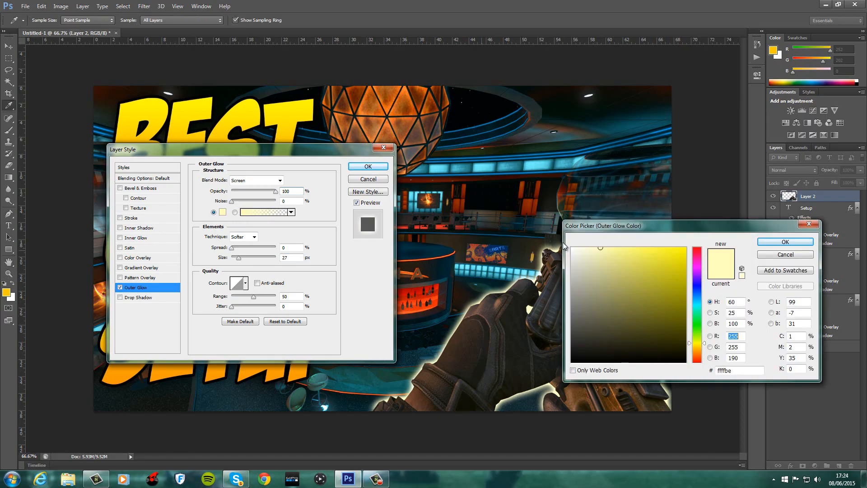
pyautogui.moveTo(627, 230); pyautogui.dragTo(269, 215)
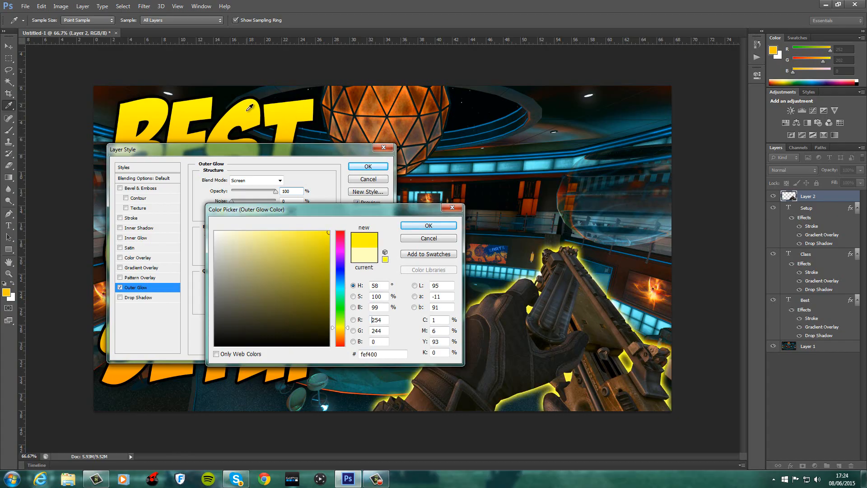
pyautogui.click(372, 100)
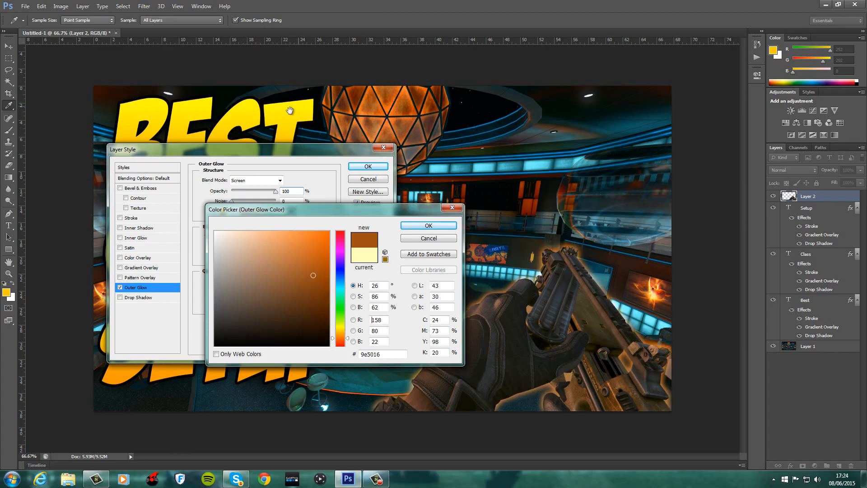
pyautogui.click(270, 108)
pyautogui.click(429, 226)
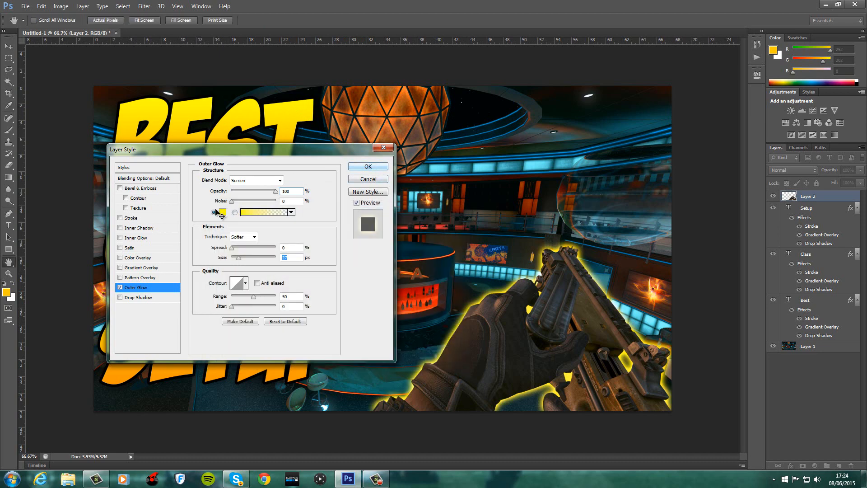
pyautogui.click(368, 167)
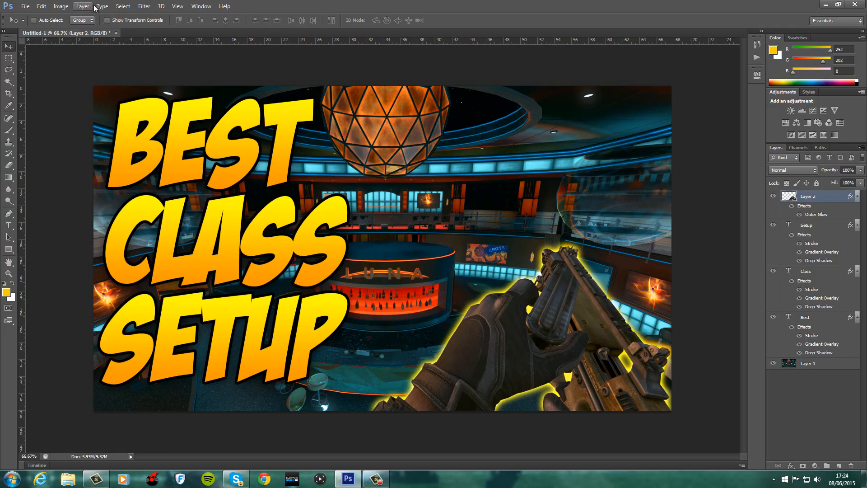
# Raise the gun layer's saturation to +38 with a Hue/Saturation adjustment
pyautogui.click(62, 6)
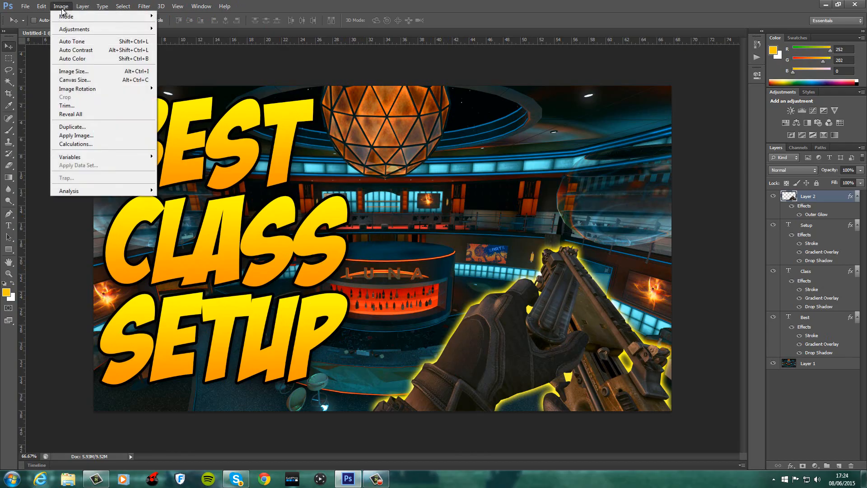
pyautogui.moveTo(77, 29)
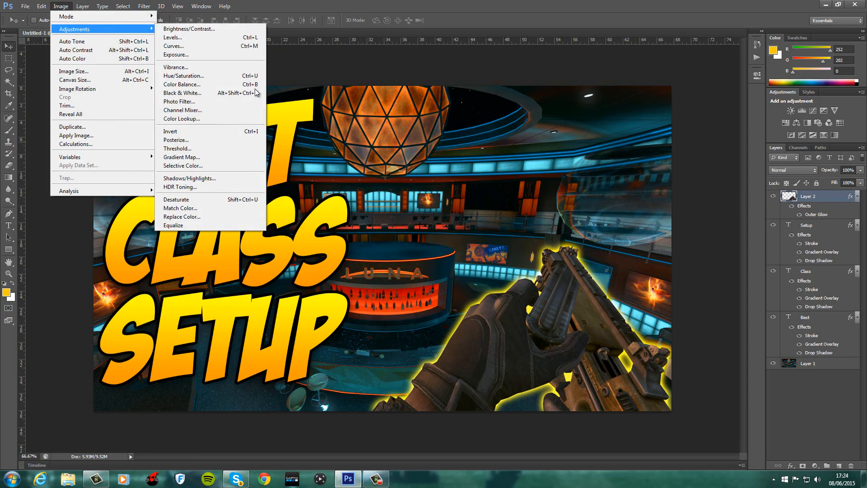
pyautogui.click(199, 76)
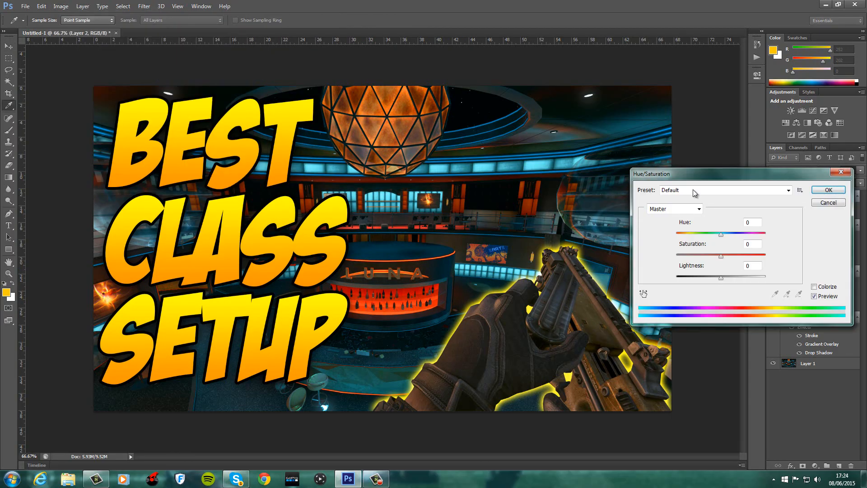
pyautogui.moveTo(667, 175); pyautogui.dragTo(166, 149)
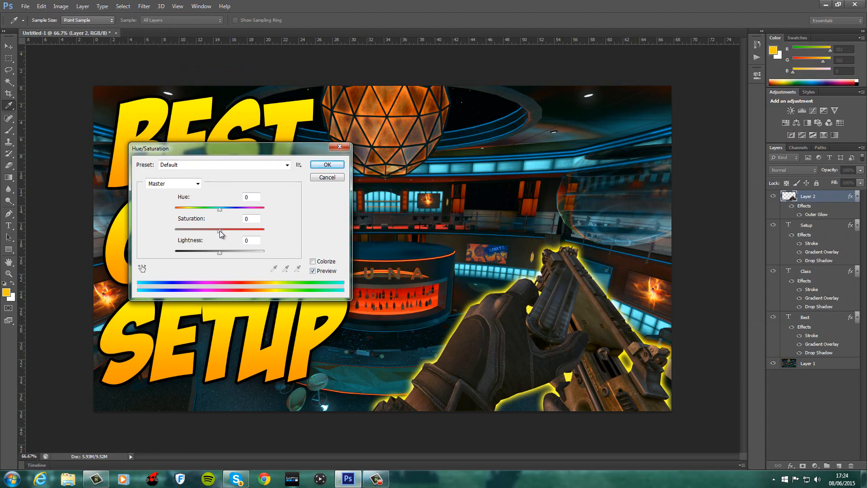
pyautogui.moveTo(221, 234); pyautogui.dragTo(240, 239)
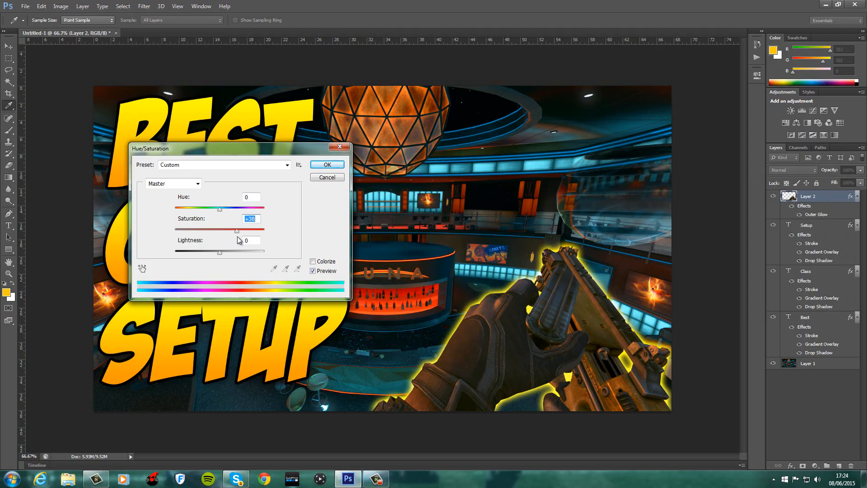
pyautogui.click(321, 165)
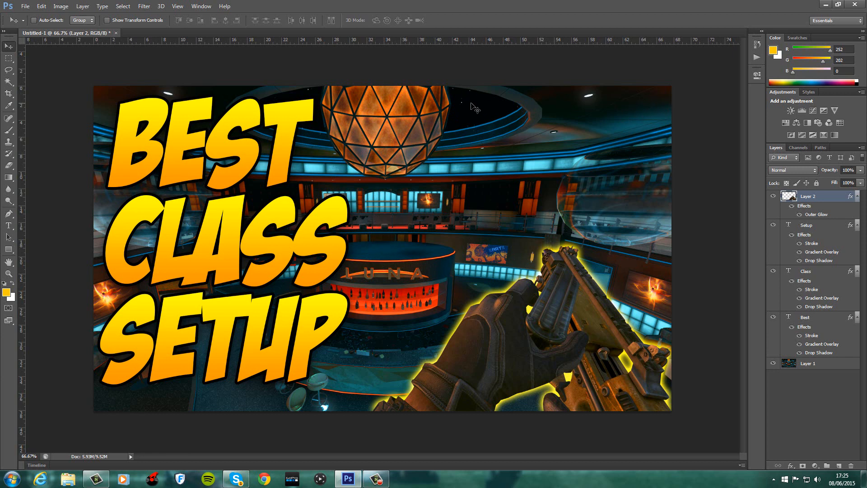
# Duplicate the Setup text layer and place the copy in the canvas's upper-right area, above the gun
pyautogui.click(833, 233)
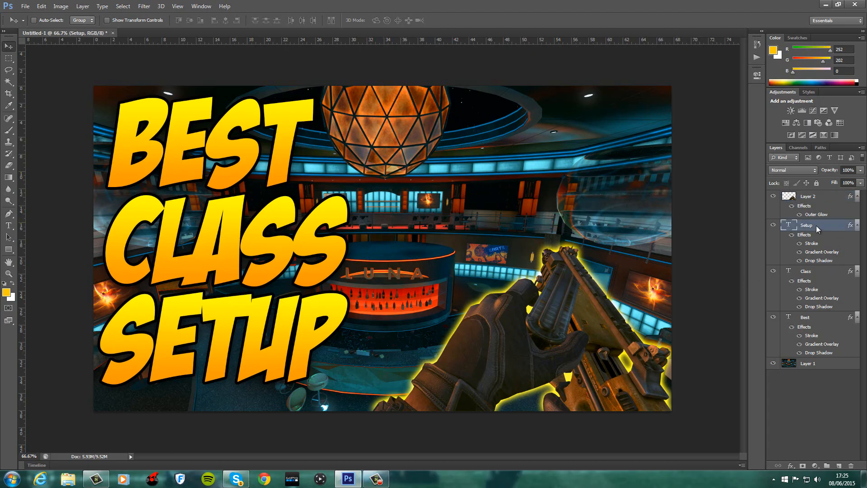
pyautogui.rightClick(811, 229)
pyautogui.click(718, 132)
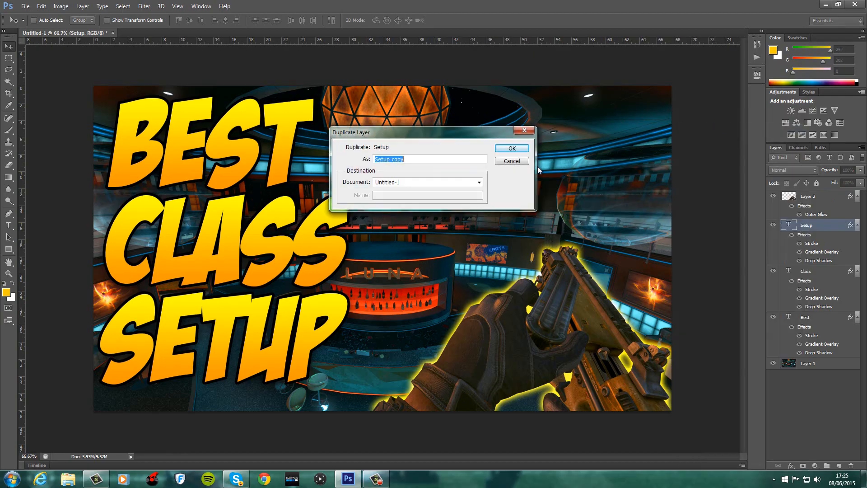
pyautogui.click(512, 146)
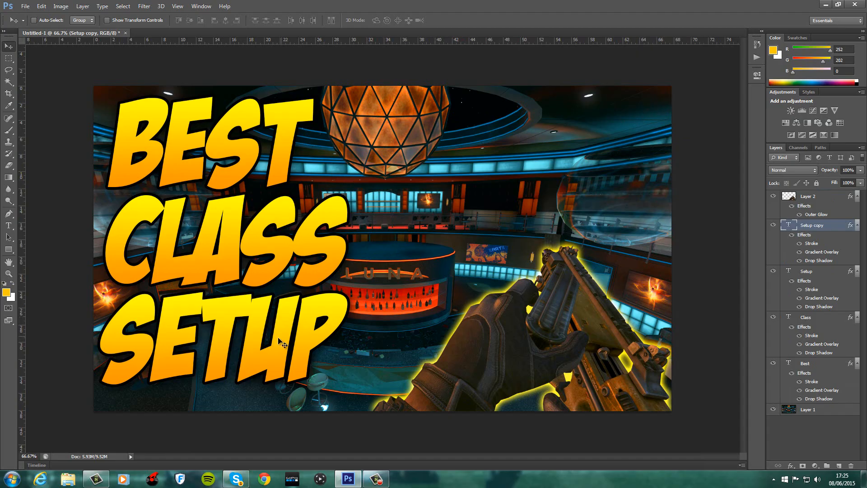
pyautogui.moveTo(317, 339); pyautogui.dragTo(570, 152)
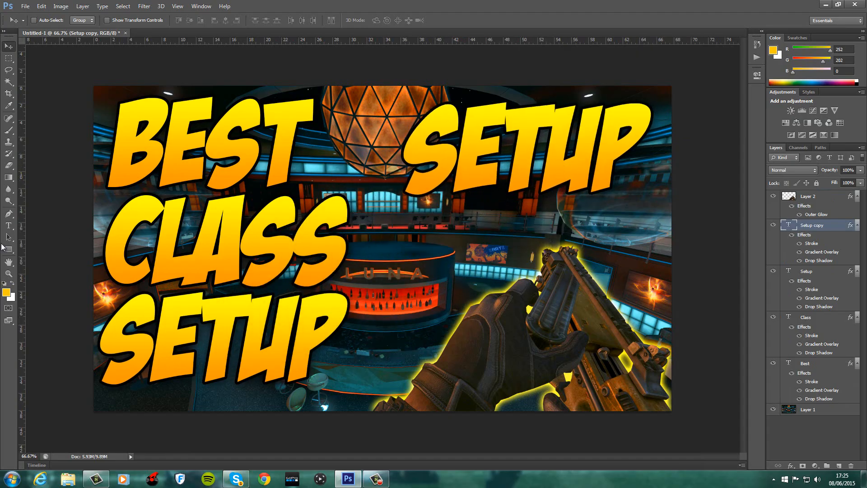
# Replace the duplicated title's text with "PDW!"
pyautogui.click(8, 225)
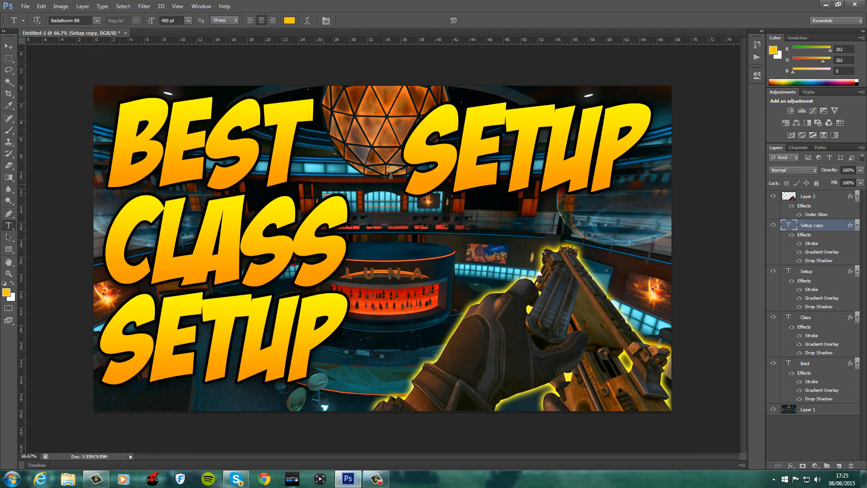
pyautogui.doubleClick(619, 163)
pyautogui.write('PD')
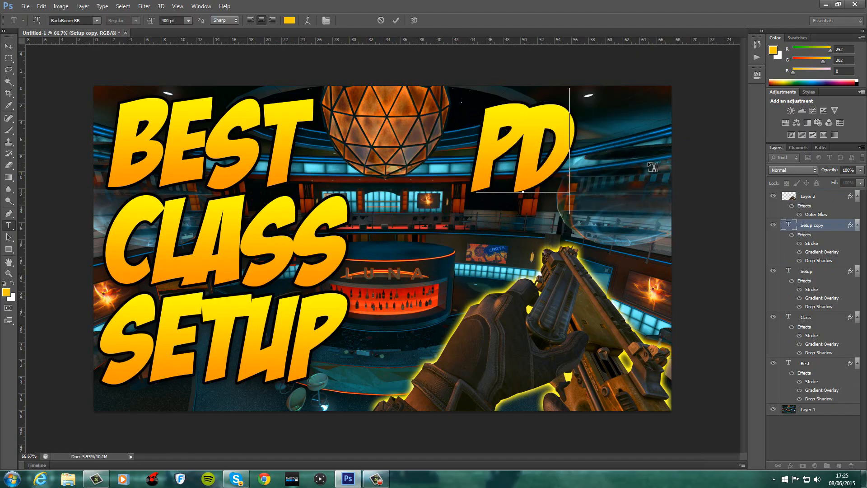
pyautogui.write('W!')
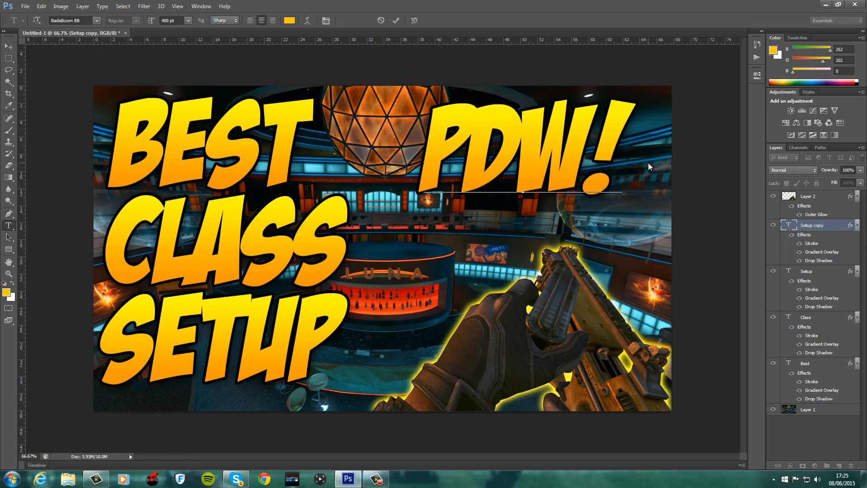
# Change the colour of the whole "PDW!" text to orange-red fc4d00 and commit the text edit
pyautogui.click(427, 159)
pyautogui.hotkey('shift', 'Right')
pyautogui.hotkey('shift', 'Right')
pyautogui.hotkey('shift', 'Right')
pyautogui.hotkey('shift', 'Right')
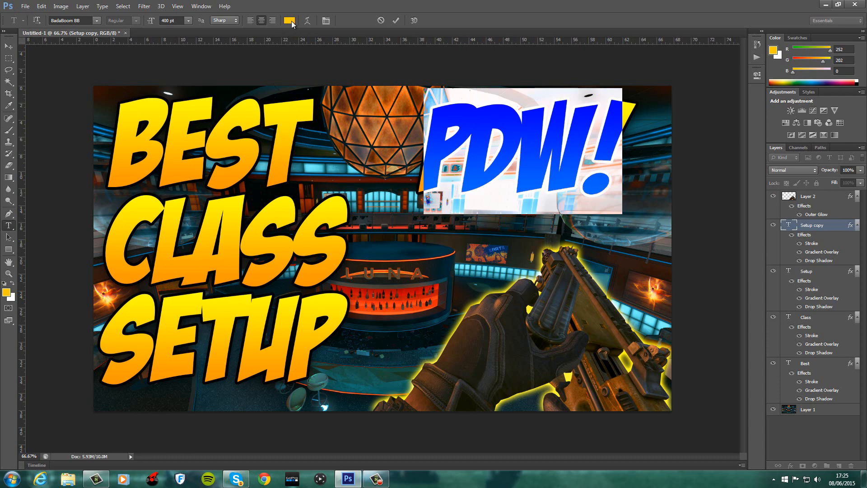
pyautogui.click(290, 20)
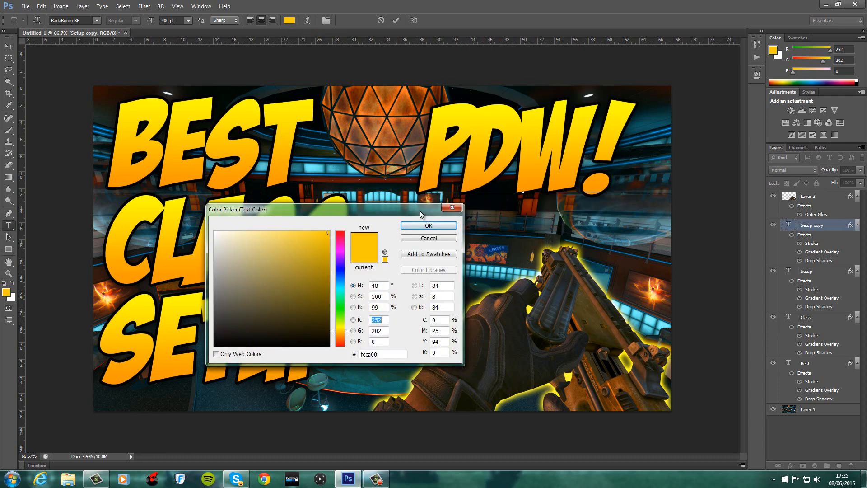
pyautogui.moveTo(424, 210); pyautogui.dragTo(369, 205)
pyautogui.moveTo(285, 326); pyautogui.dragTo(285, 335)
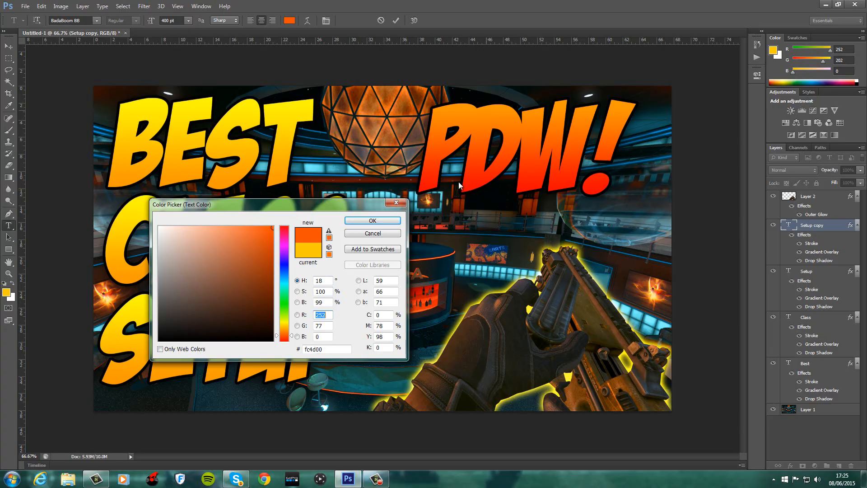
pyautogui.click(373, 221)
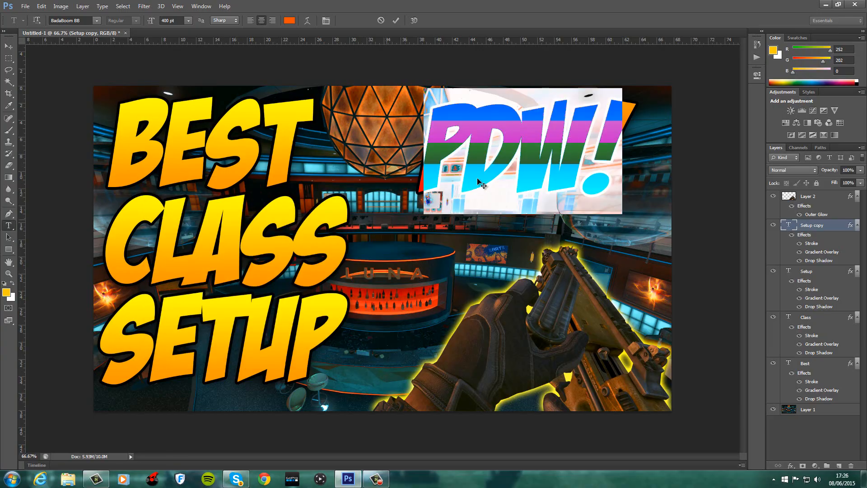
pyautogui.click(8, 47)
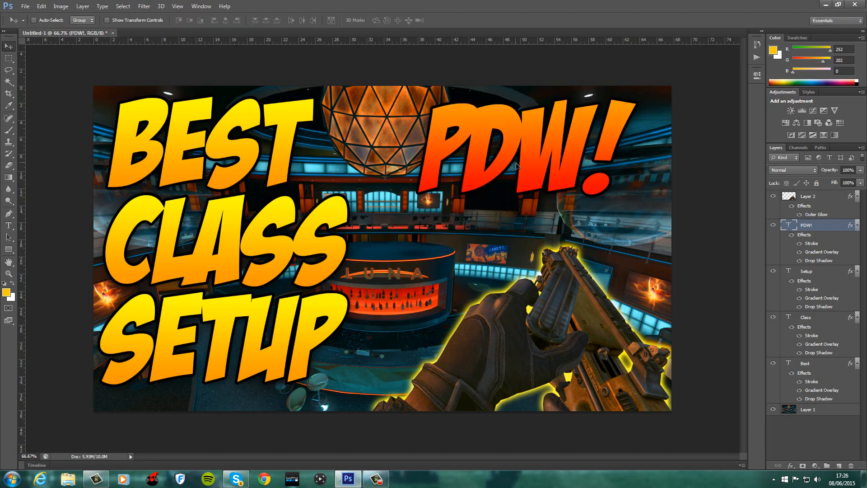
# Enlarge the "PDW!" text to about 140% with Free Transform and position it above the gun
pyautogui.moveTo(516, 166); pyautogui.dragTo(536, 170)
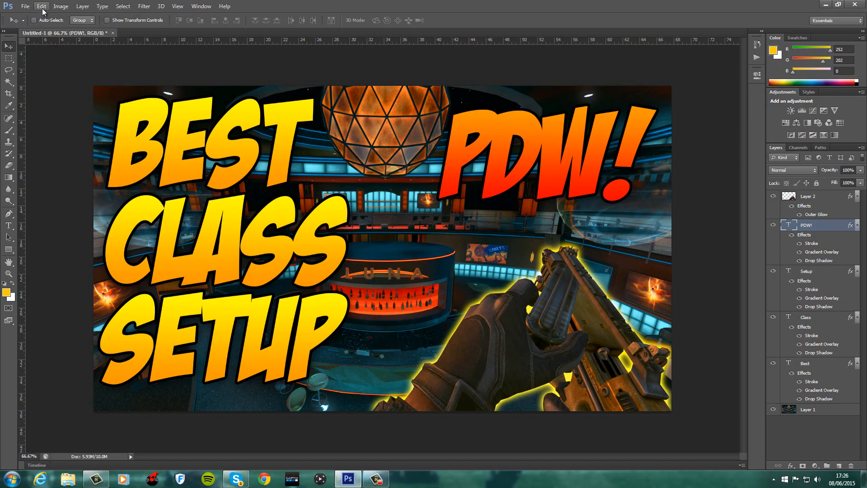
pyautogui.click(42, 6)
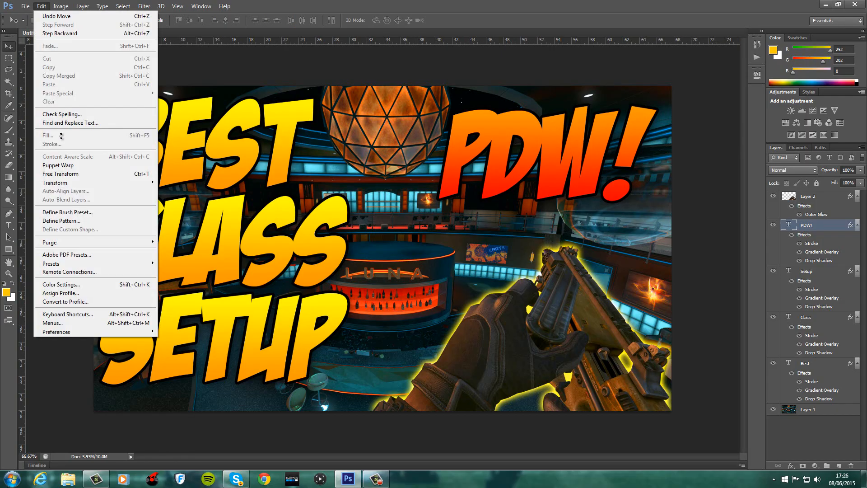
pyautogui.click(64, 172)
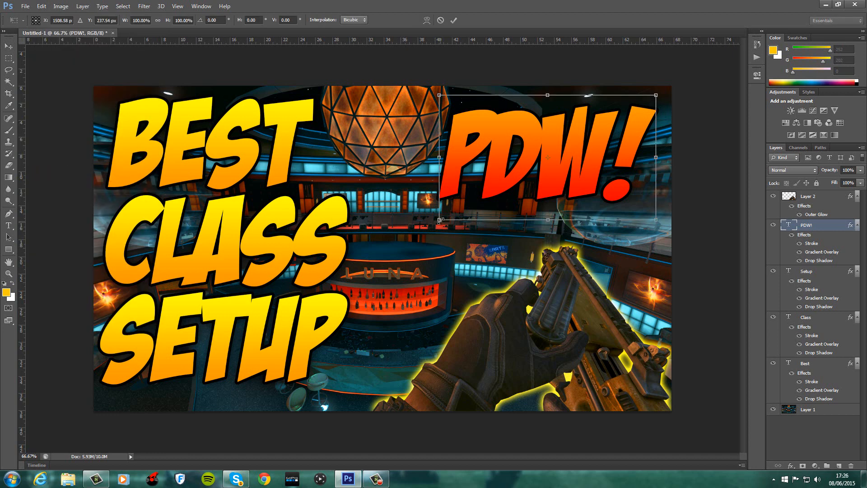
pyautogui.moveTo(439, 220); pyautogui.dragTo(395, 245)
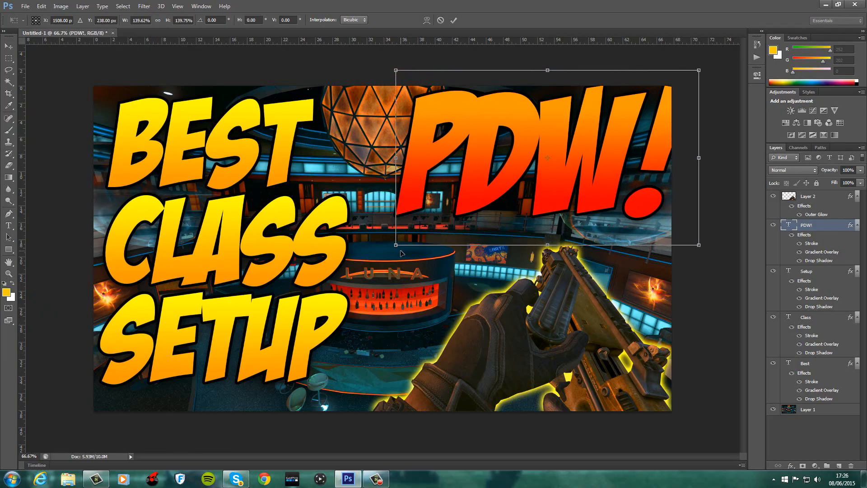
pyautogui.moveTo(519, 195); pyautogui.dragTo(482, 199)
pyautogui.press('Return')
# Scale the "PDW!" text down slightly with Free Transform and reposition it in the canvas's upper-right corner, clear of the title
pyautogui.click(46, 6)
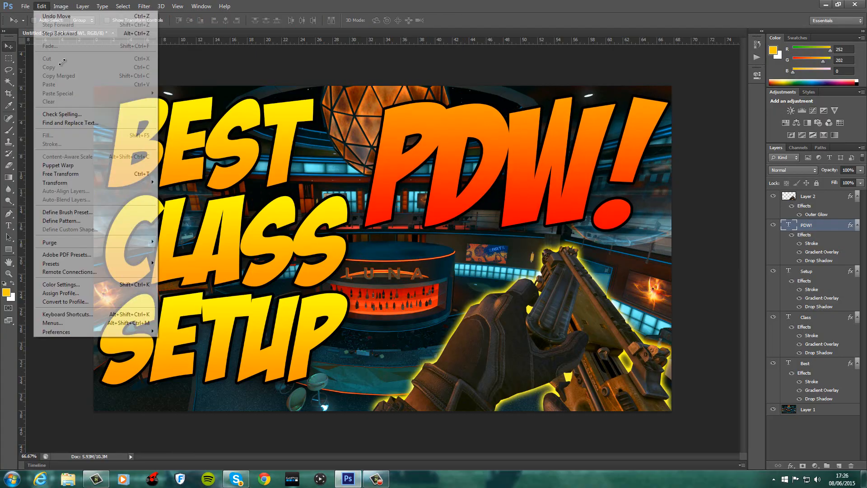
pyautogui.click(62, 174)
pyautogui.moveTo(365, 256); pyautogui.dragTo(384, 245)
pyautogui.moveTo(466, 221); pyautogui.dragTo(518, 199)
pyautogui.press('Return')
pyautogui.moveTo(475, 164); pyautogui.dragTo(473, 162)
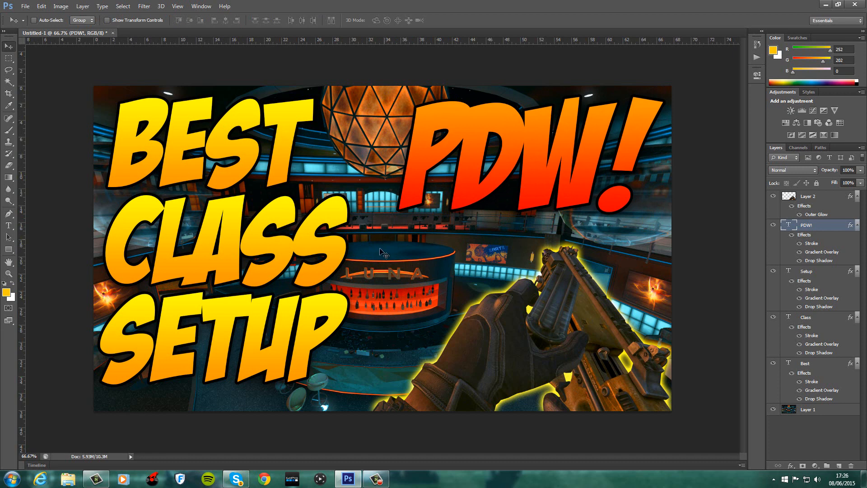
# Rename the map image layer, Layer 1, as "Background"
pyautogui.click(810, 412)
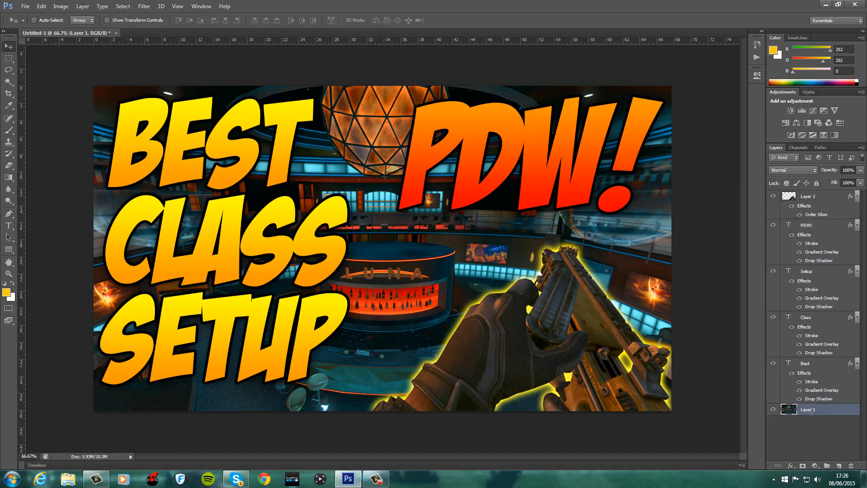
pyautogui.write('Background')
pyautogui.press('Return')
# Apply a Field Blur of 5 px to the Background layer
pyautogui.click(144, 8)
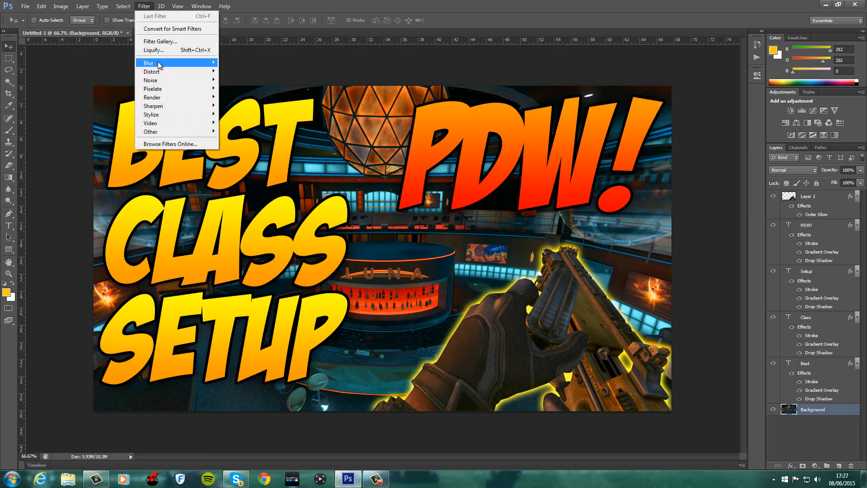
pyautogui.moveTo(158, 64)
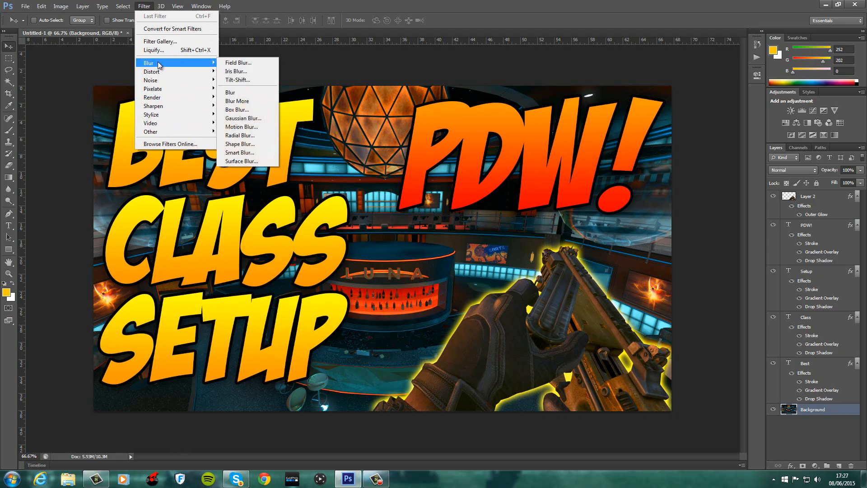
pyautogui.click(249, 58)
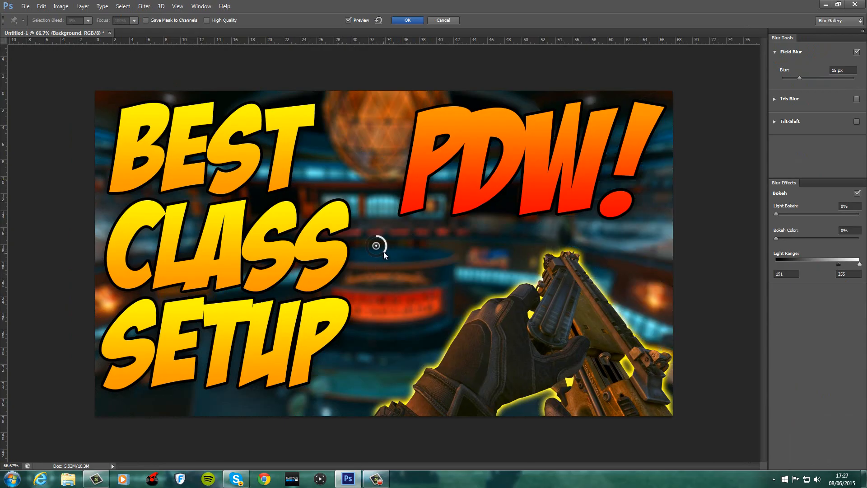
pyautogui.moveTo(383, 251)
pyautogui.mouseDown()
pyautogui.moveTo(385, 242)
pyautogui.moveTo(376, 260)
pyautogui.moveTo(365, 243)
pyautogui.moveTo(367, 254)
pyautogui.moveTo(384, 253)
pyautogui.moveTo(385, 243)
pyautogui.mouseUp()
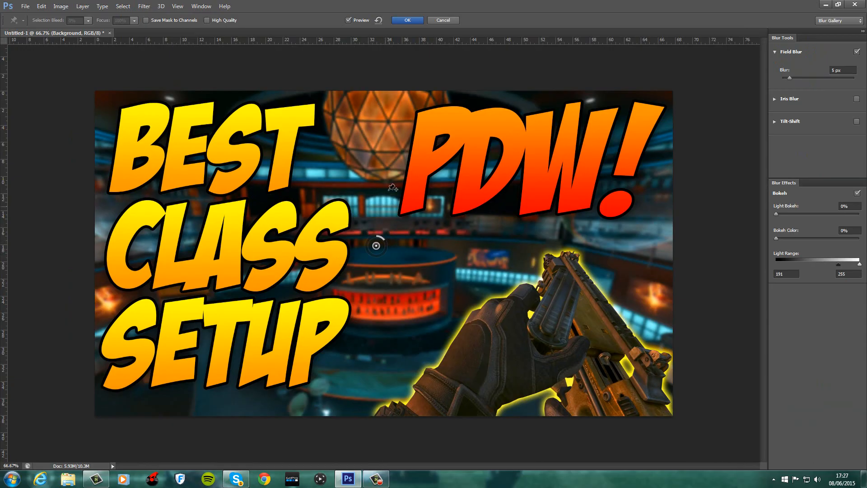
pyautogui.click(400, 20)
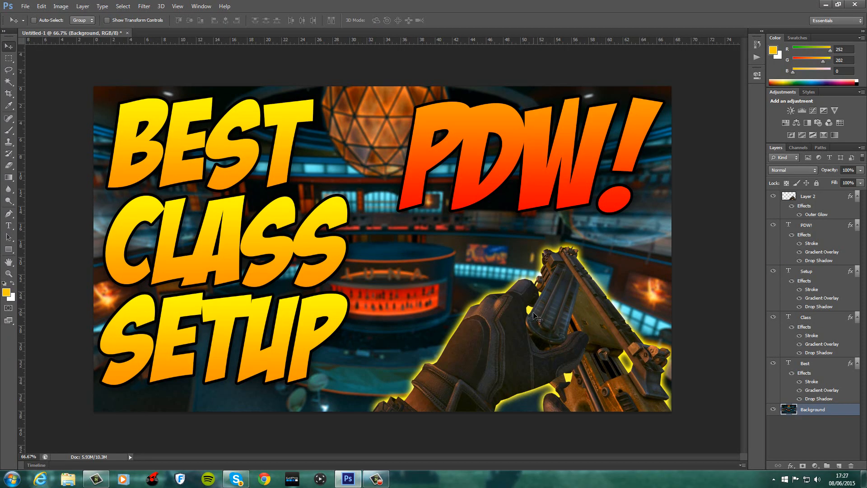
# Open the round fireball image "explosion-fire-wallpaper 2" from the Textures folder in the Pictures library
pyautogui.click(26, 6)
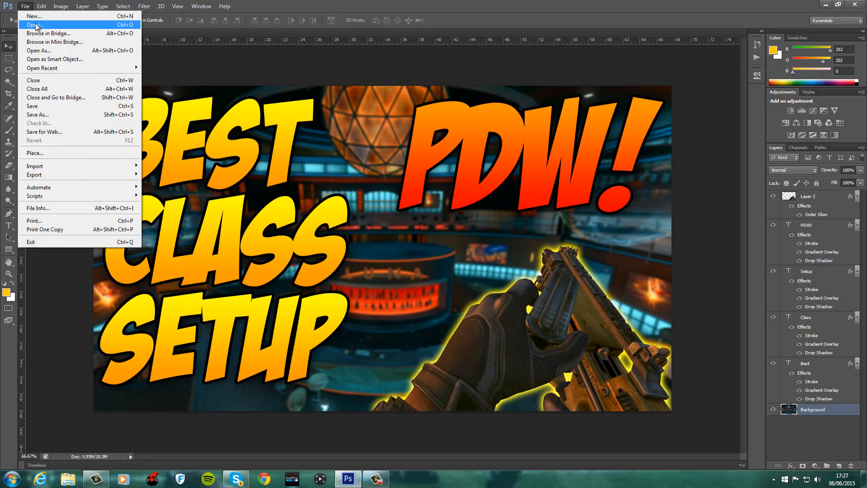
pyautogui.click(36, 25)
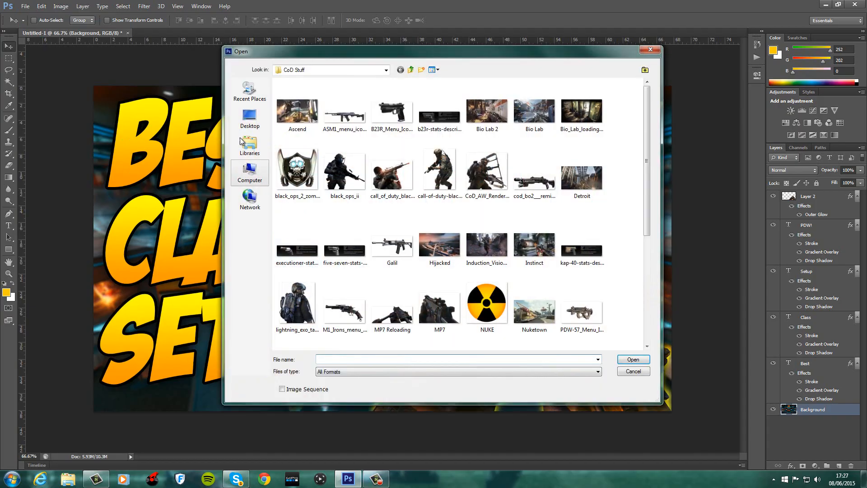
pyautogui.click(249, 144)
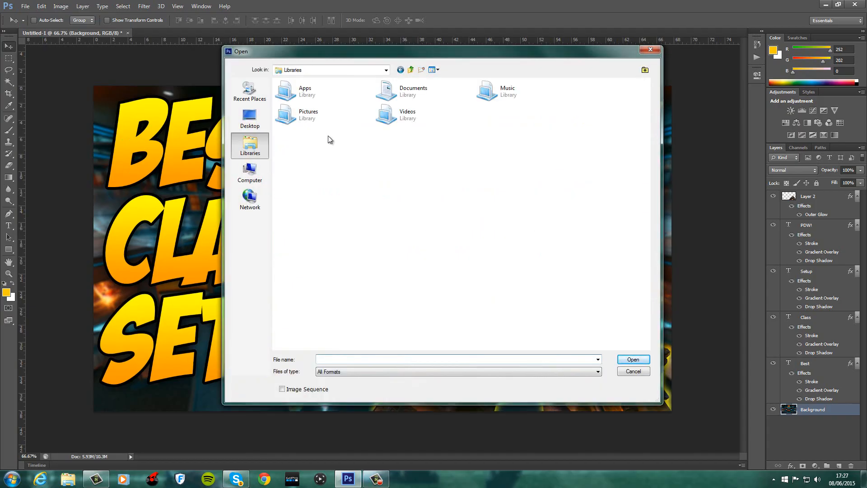
pyautogui.click(331, 111)
pyautogui.doubleClick(331, 111)
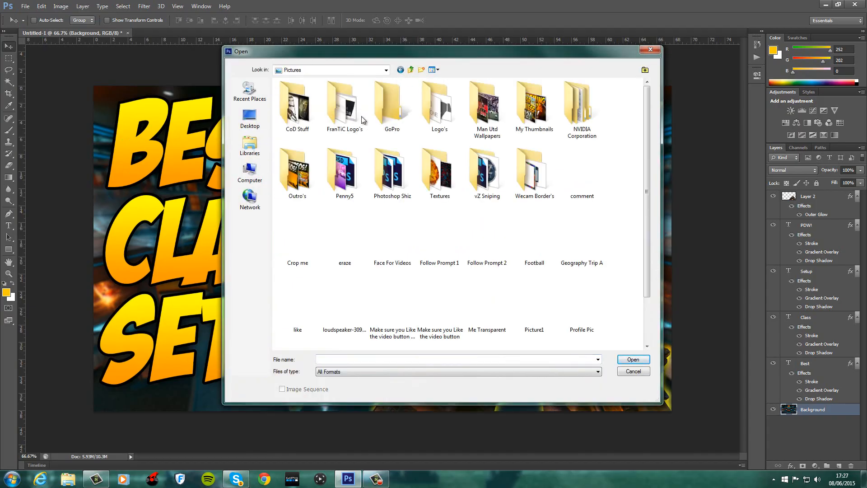
pyautogui.doubleClick(437, 183)
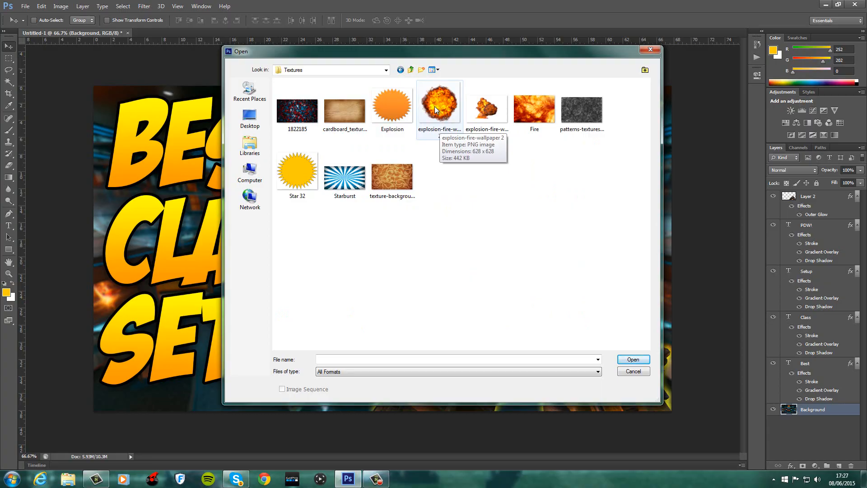
pyautogui.doubleClick(445, 101)
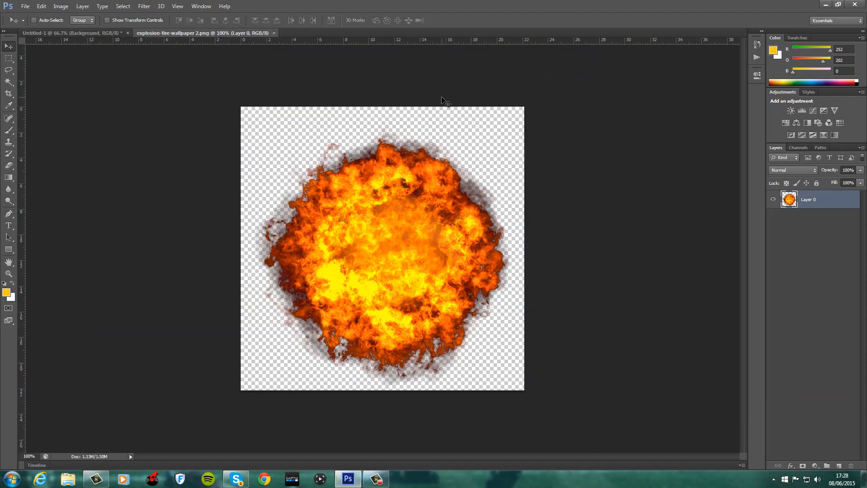
# Copy the whole explosion image into the graphic as a layer directly above Background, close its source file, and place it behind the title
pyautogui.click(9, 58)
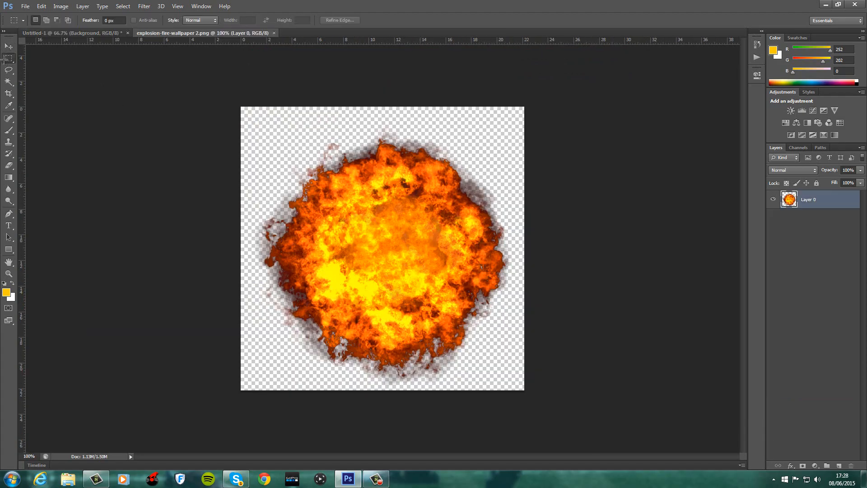
pyautogui.moveTo(227, 91); pyautogui.dragTo(555, 402)
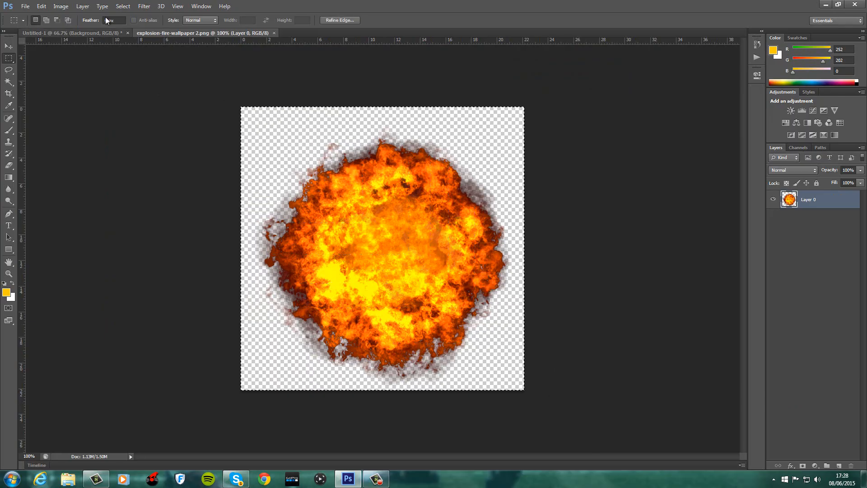
pyautogui.rightClick(168, 35)
pyautogui.click(192, 72)
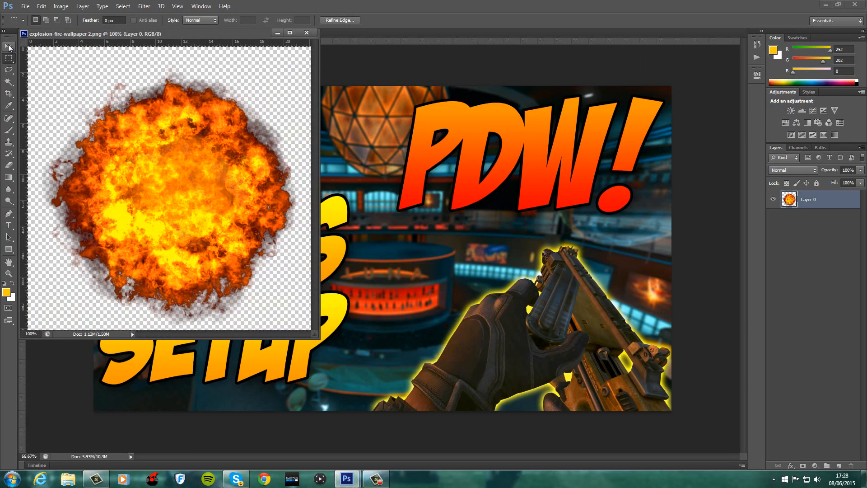
pyautogui.press('v')
pyautogui.moveTo(86, 134); pyautogui.dragTo(394, 238)
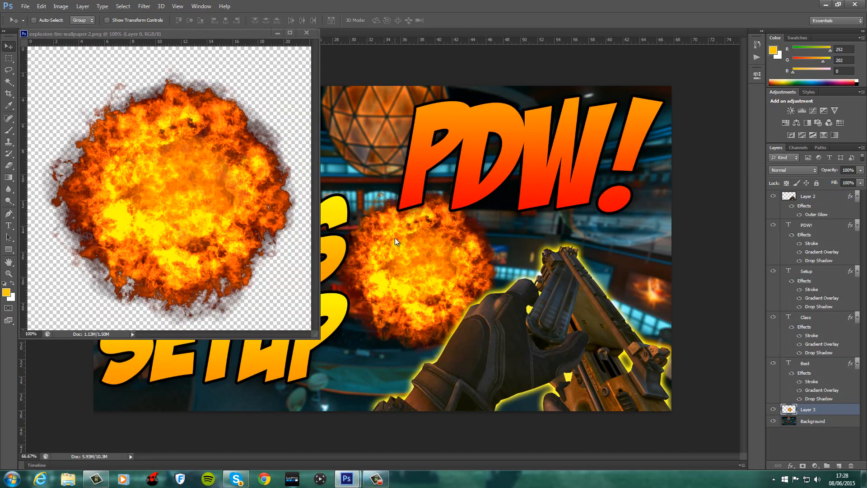
pyautogui.click(307, 33)
pyautogui.moveTo(353, 272); pyautogui.dragTo(284, 262)
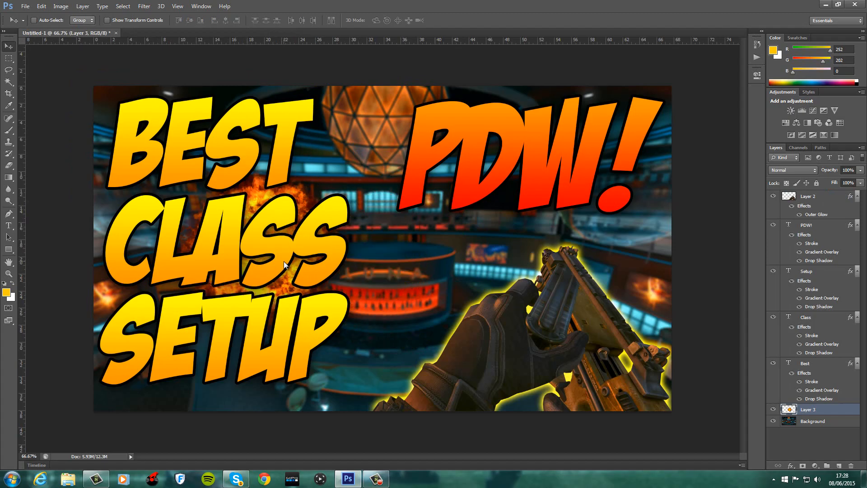
# Try the explosion layer at the top of the layer stack, and return it to directly above Background
pyautogui.moveTo(815, 409); pyautogui.dragTo(813, 195)
pyautogui.moveTo(226, 234); pyautogui.dragTo(316, 228)
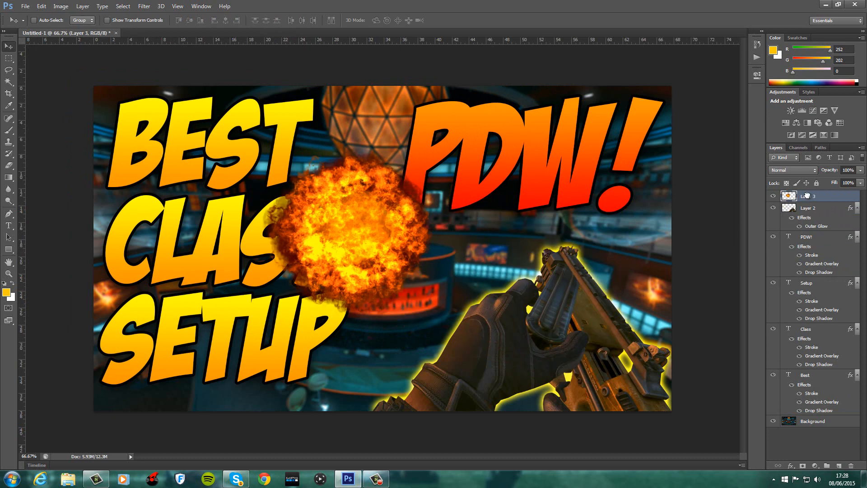
pyautogui.moveTo(807, 197); pyautogui.dragTo(828, 413)
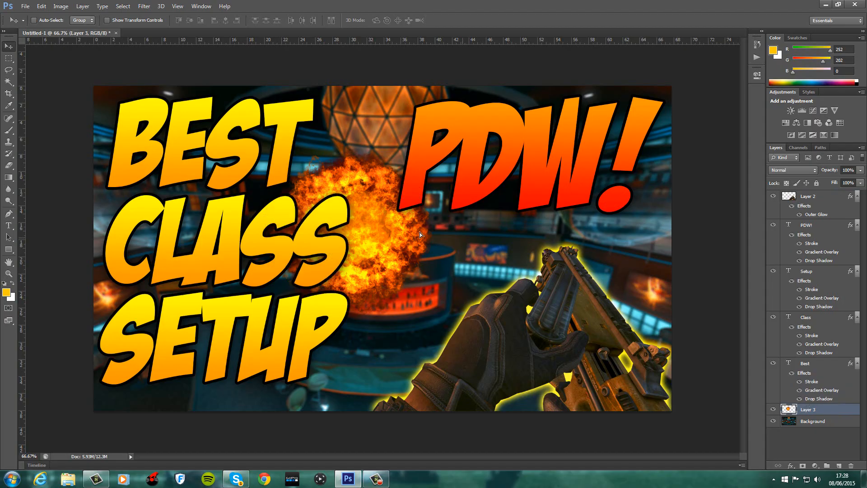
# Position the explosion behind the "Best Class Setup" title and enlarge it to about 188% with Free Transform
pyautogui.moveTo(351, 248); pyautogui.dragTo(420, 186)
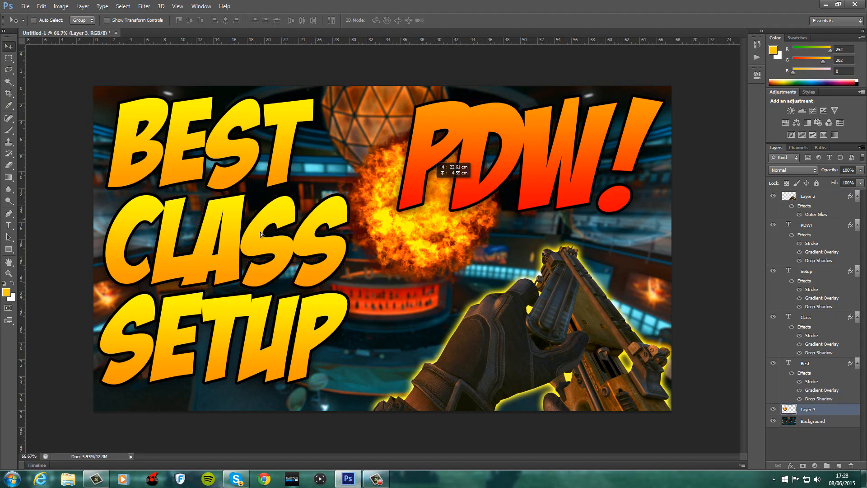
pyautogui.moveTo(261, 234); pyautogui.dragTo(230, 226)
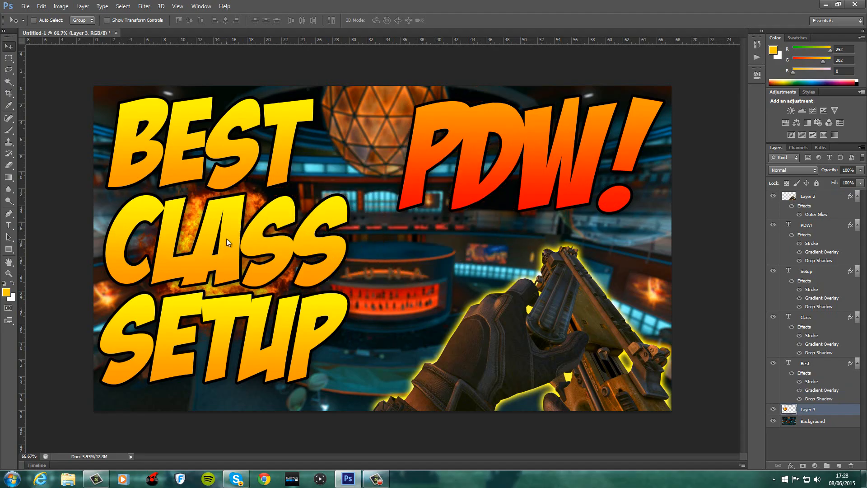
pyautogui.click(42, 7)
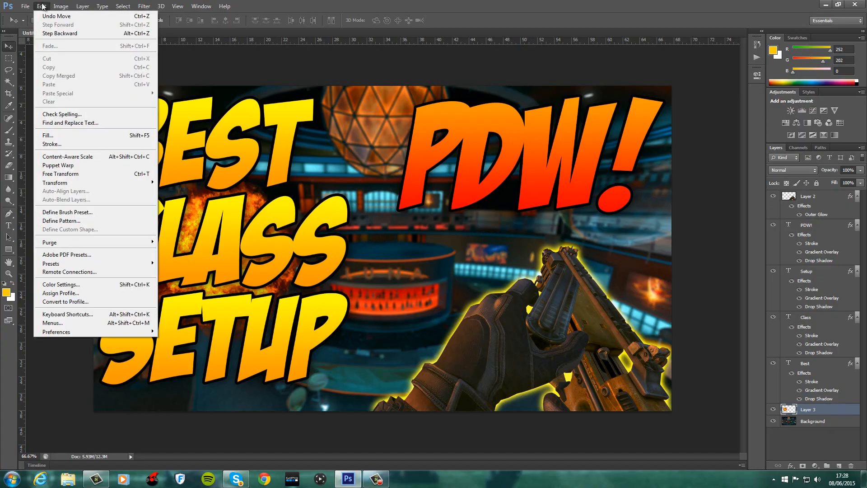
pyautogui.click(82, 173)
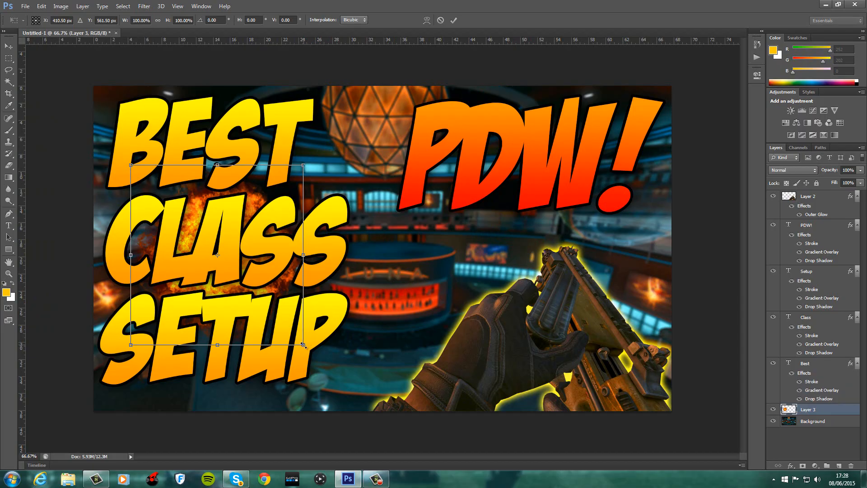
pyautogui.moveTo(318, 360); pyautogui.dragTo(377, 426)
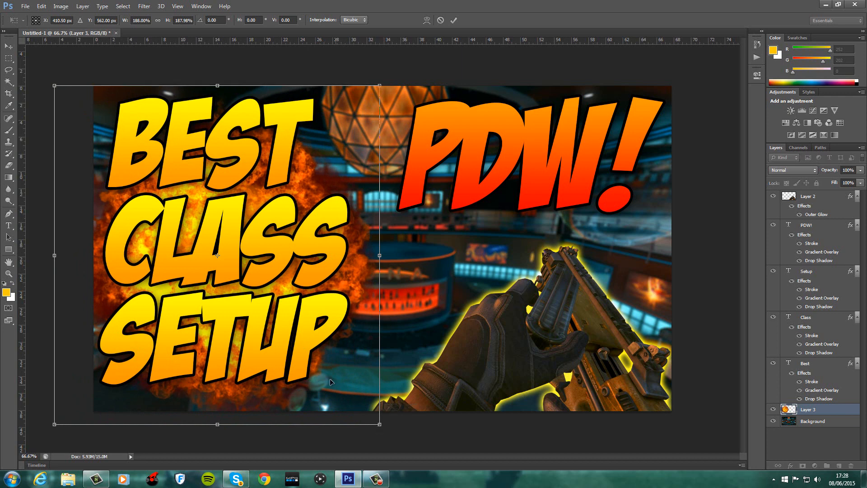
pyautogui.moveTo(307, 355); pyautogui.dragTo(309, 346)
pyautogui.press('Return')
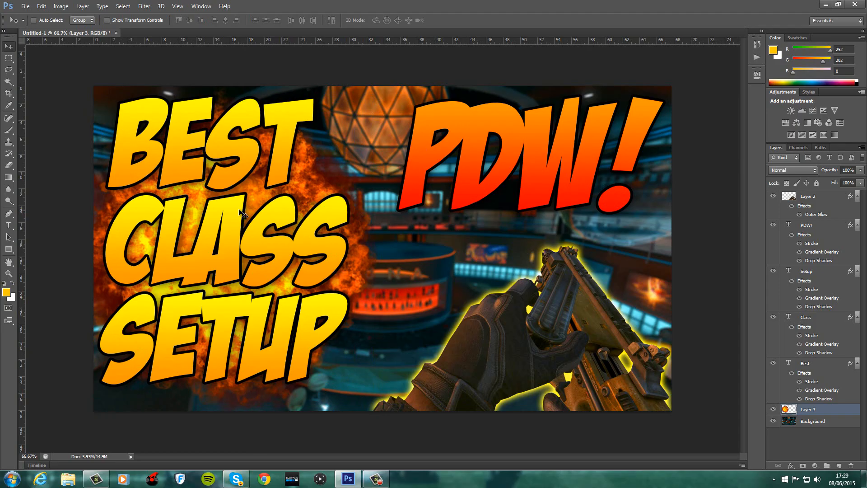
pyautogui.moveTo(242, 211); pyautogui.dragTo(238, 209)
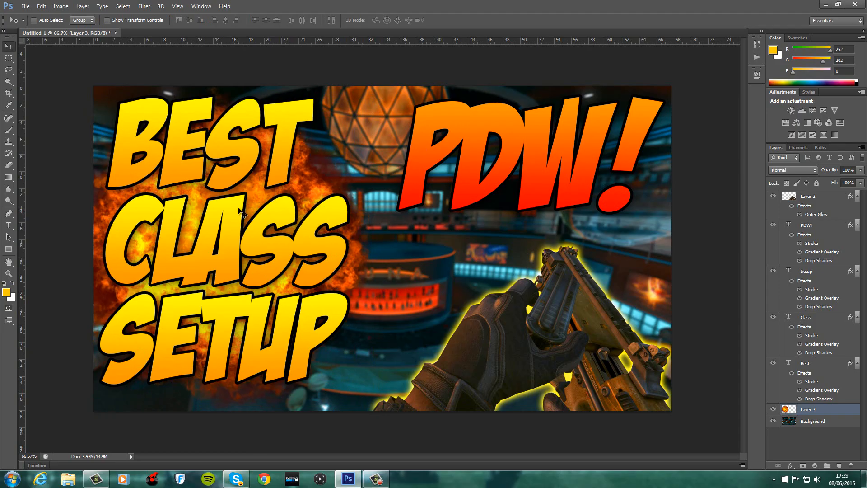